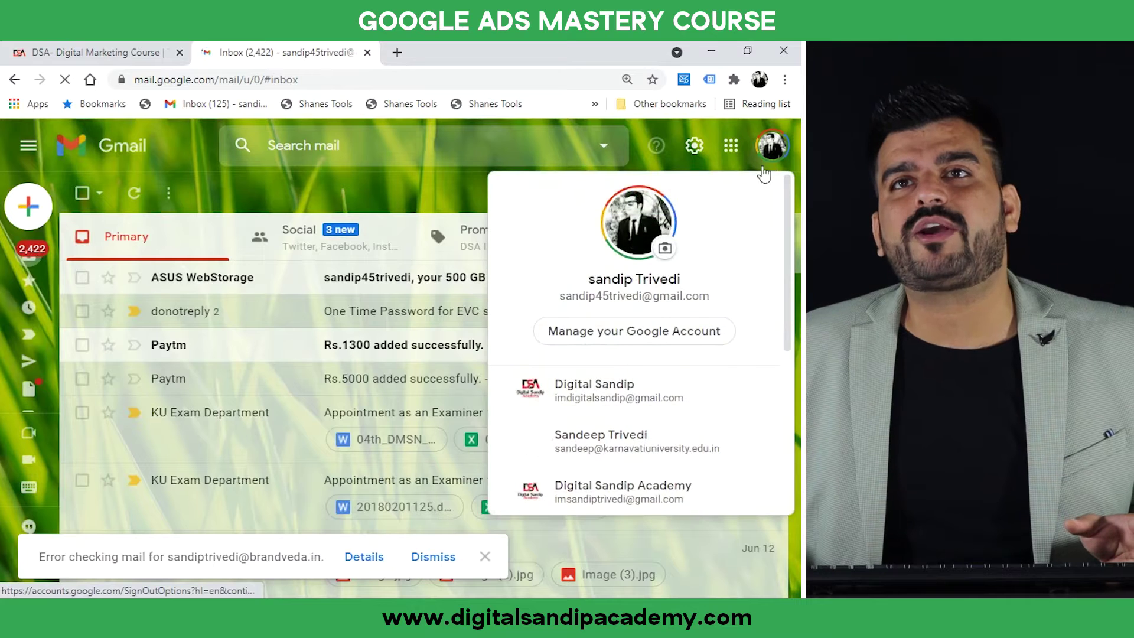
Open the Gmail inbox of the DSA query account and close the previous account's inbox, leaving without saving
{"action": "scroll", "coordinate": [647, 372], "scroll_direction": "down", "scroll_amount": 3}
{"action": "left_click", "coordinate": [637, 367]}
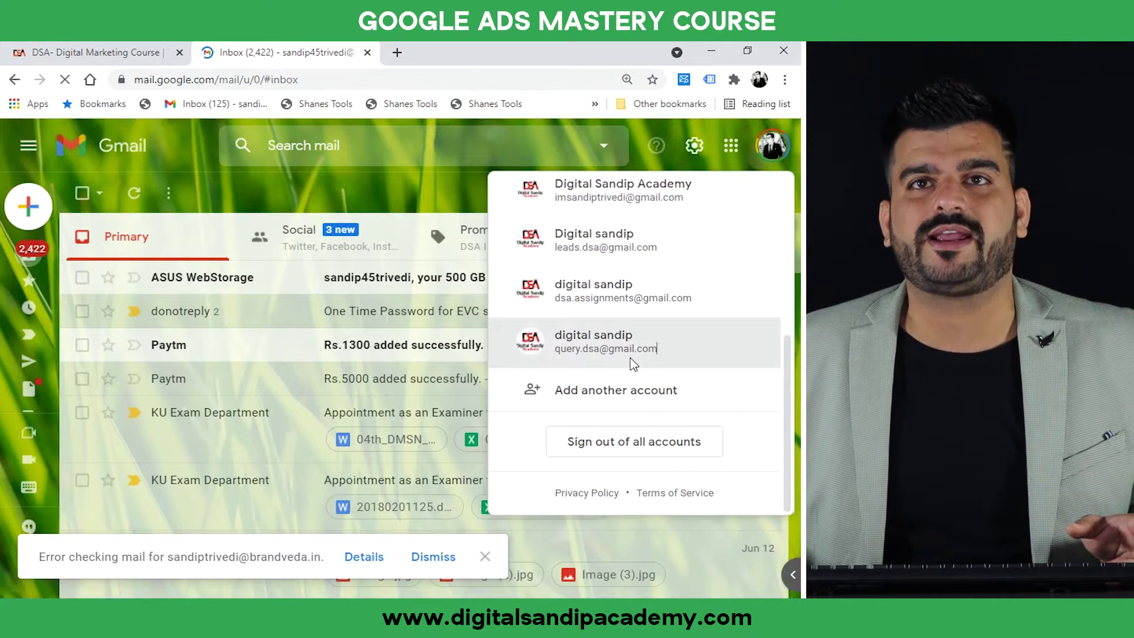
{"action": "left_click", "coordinate": [367, 52]}
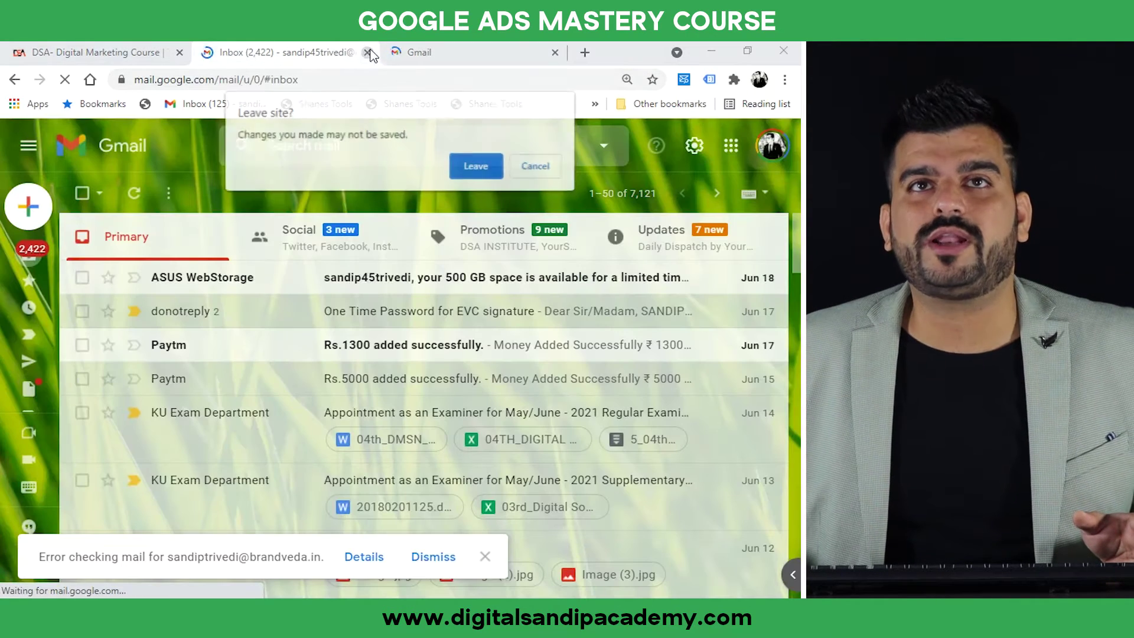
{"action": "left_click", "coordinate": [482, 170]}
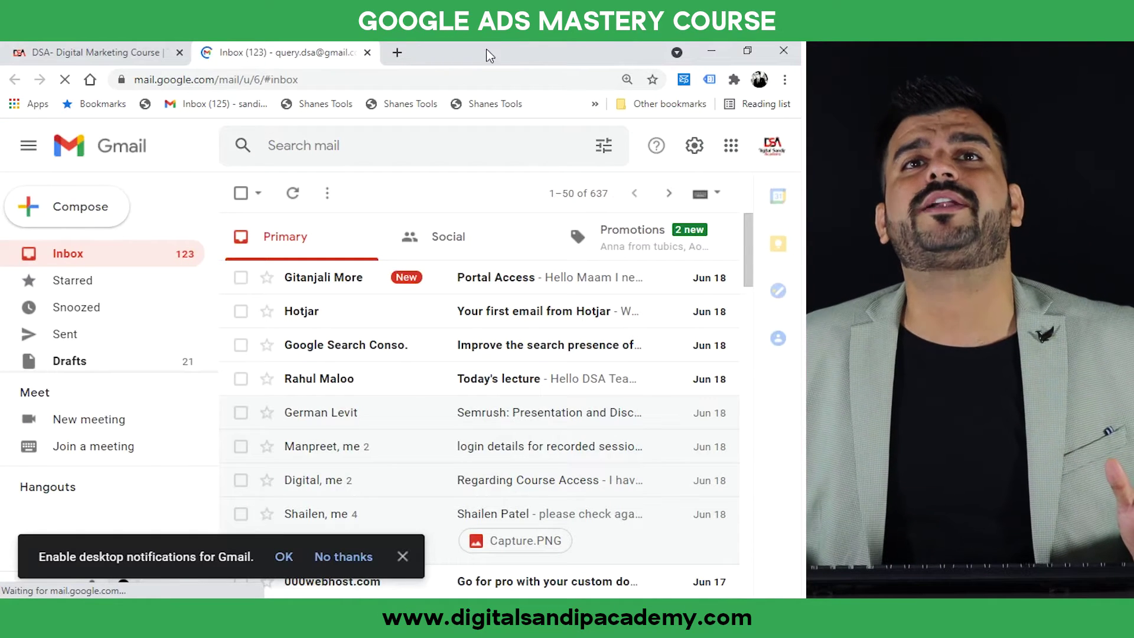
Open google.com in a new browser tab and search for "google ads"
{"action": "left_click", "coordinate": [399, 47]}
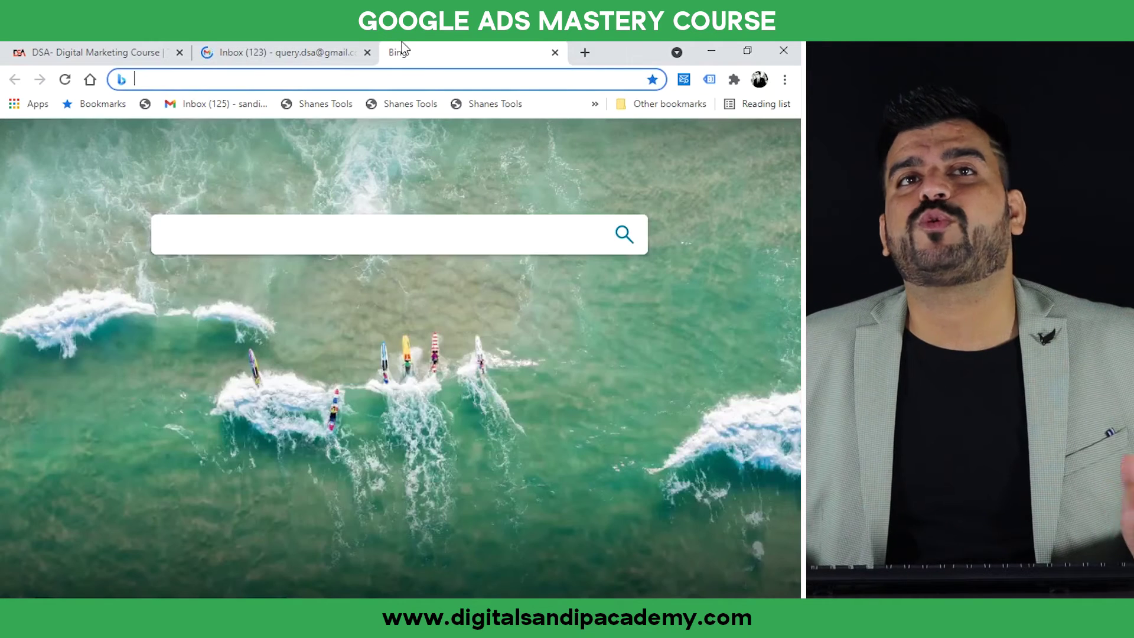
{"action": "type", "text": "go"}
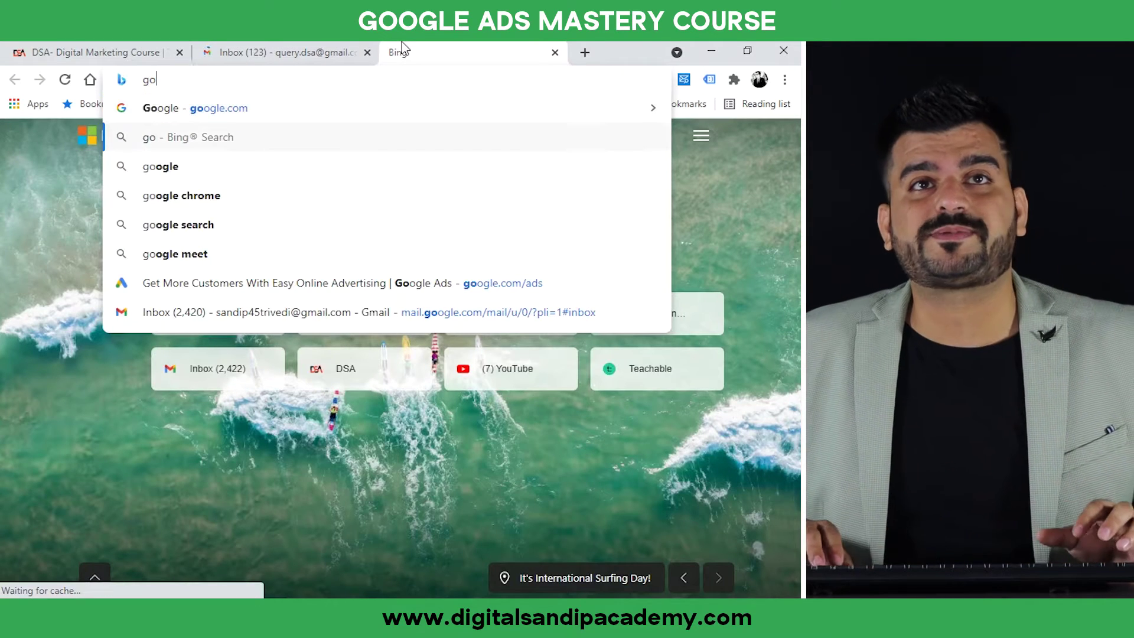
{"action": "key", "text": "Return"}
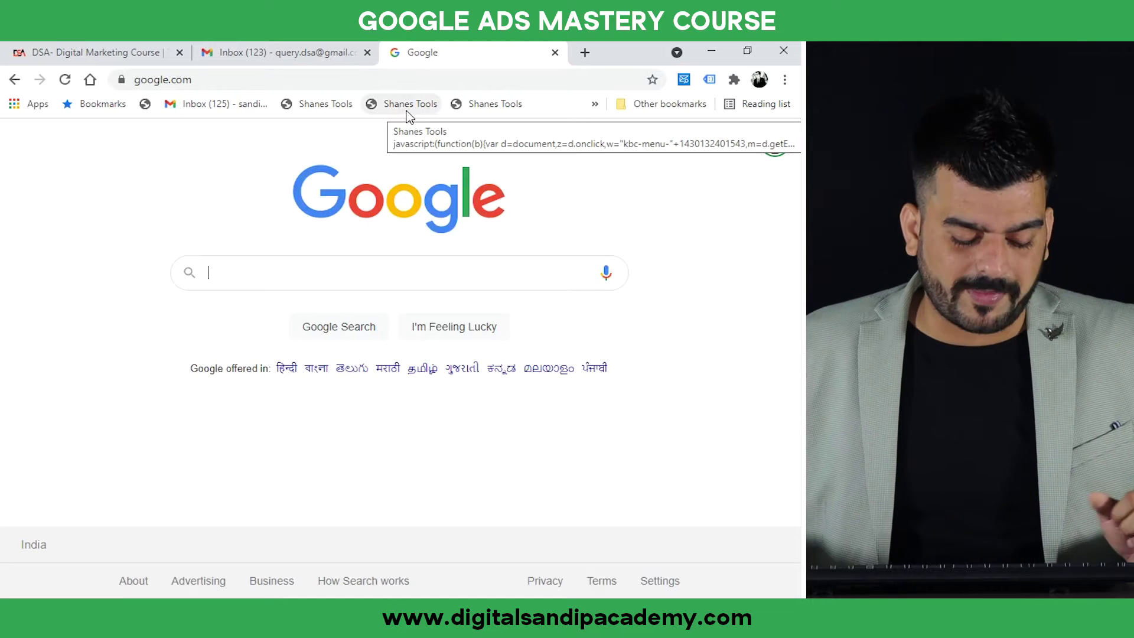
{"action": "type", "text": "g"}
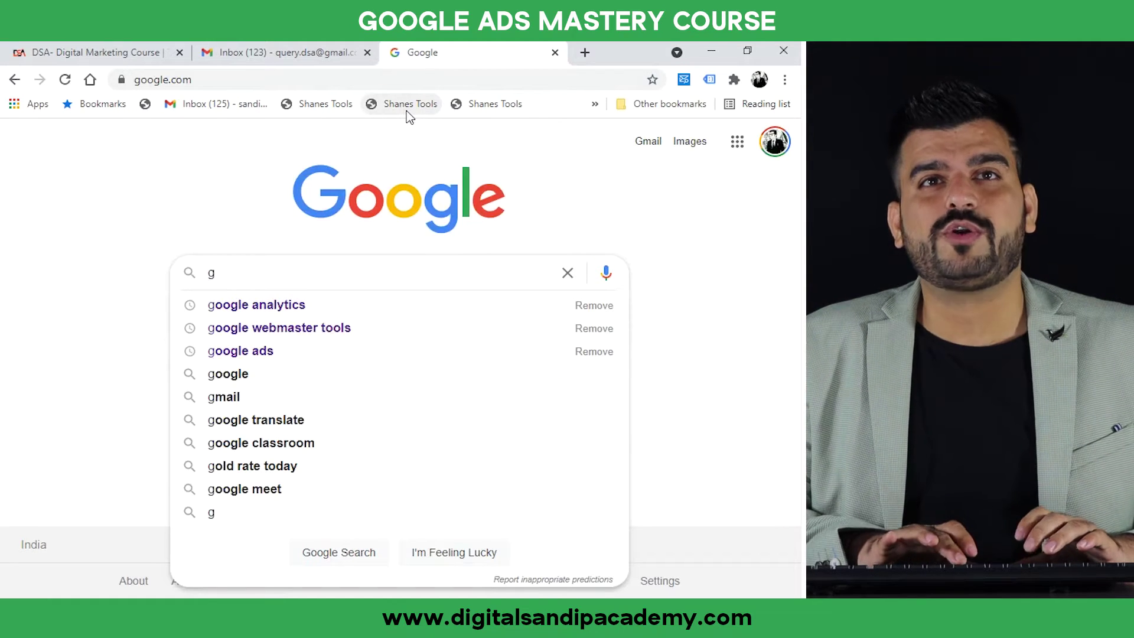
{"action": "type", "text": "oogle ads"}
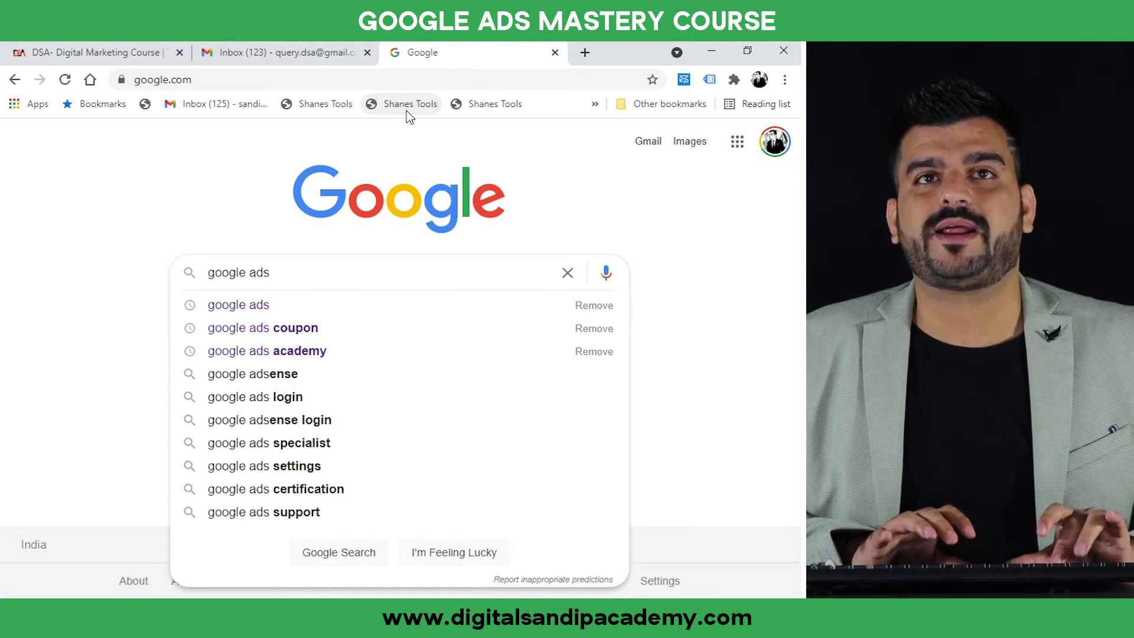
{"action": "key", "text": "Return"}
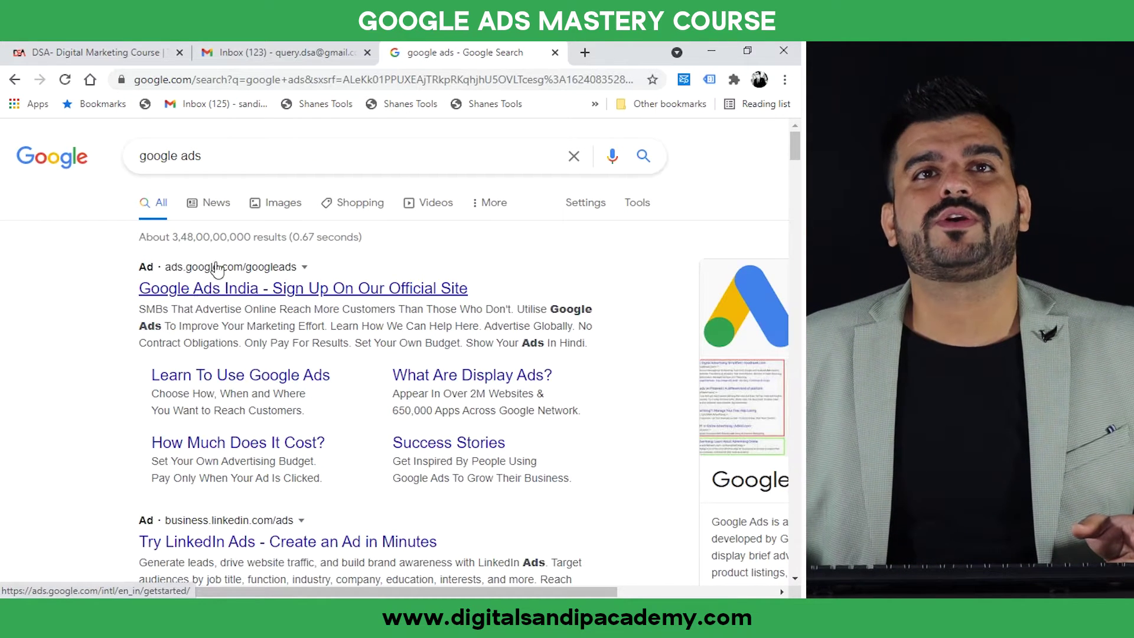
Open the Google Ads homepage from the non-sponsored ads.google.com search result
{"action": "left_click", "coordinate": [369, 290]}
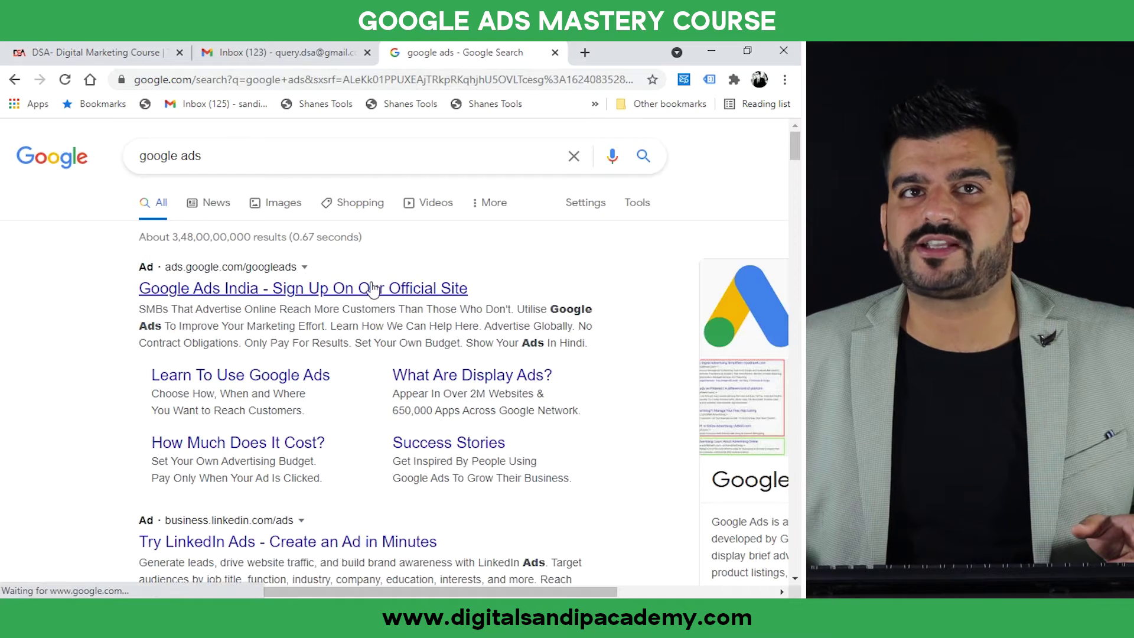
{"action": "scroll", "coordinate": [367, 299], "scroll_direction": "down", "scroll_amount": 3}
{"action": "scroll", "coordinate": [331, 310], "scroll_direction": "down", "scroll_amount": 2}
{"action": "scroll", "coordinate": [274, 331], "scroll_direction": "down", "scroll_amount": 1}
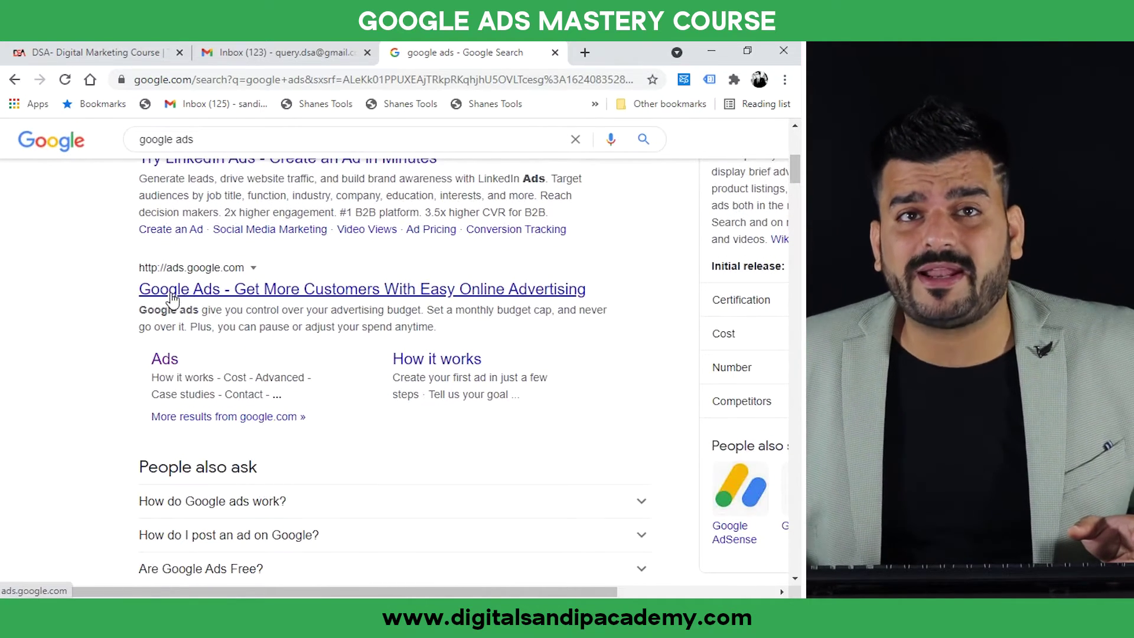
{"action": "left_click", "coordinate": [276, 295]}
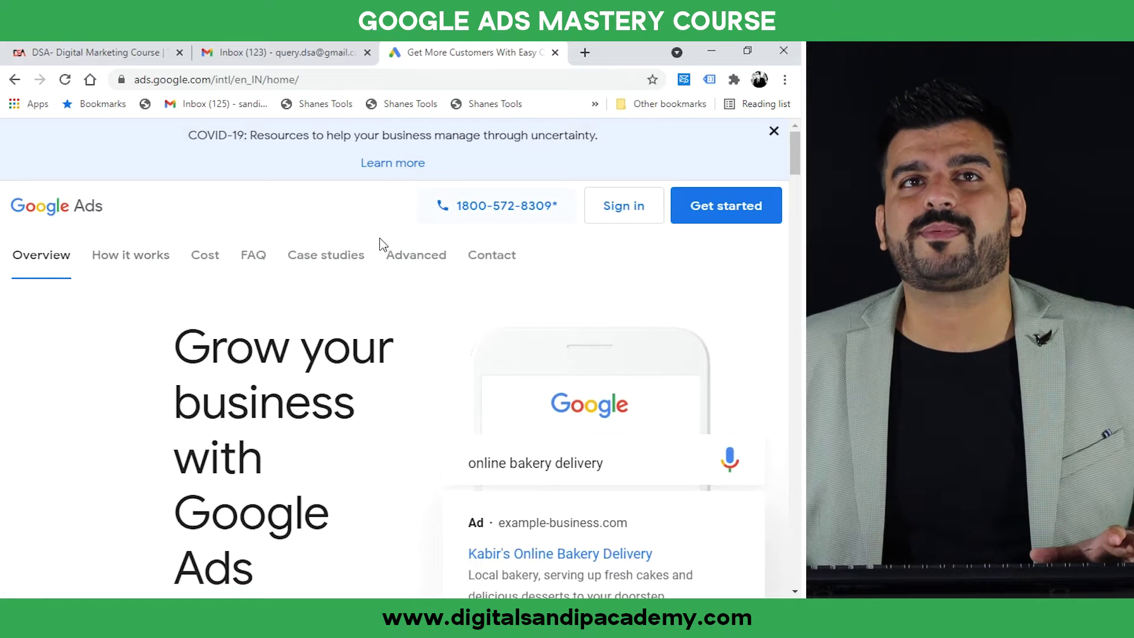
Look over the Google Ads homepage and sign in to Google Ads
{"action": "scroll", "coordinate": [366, 284], "scroll_direction": "down", "scroll_amount": 2}
{"action": "scroll", "coordinate": [392, 289], "scroll_direction": "up", "scroll_amount": 2}
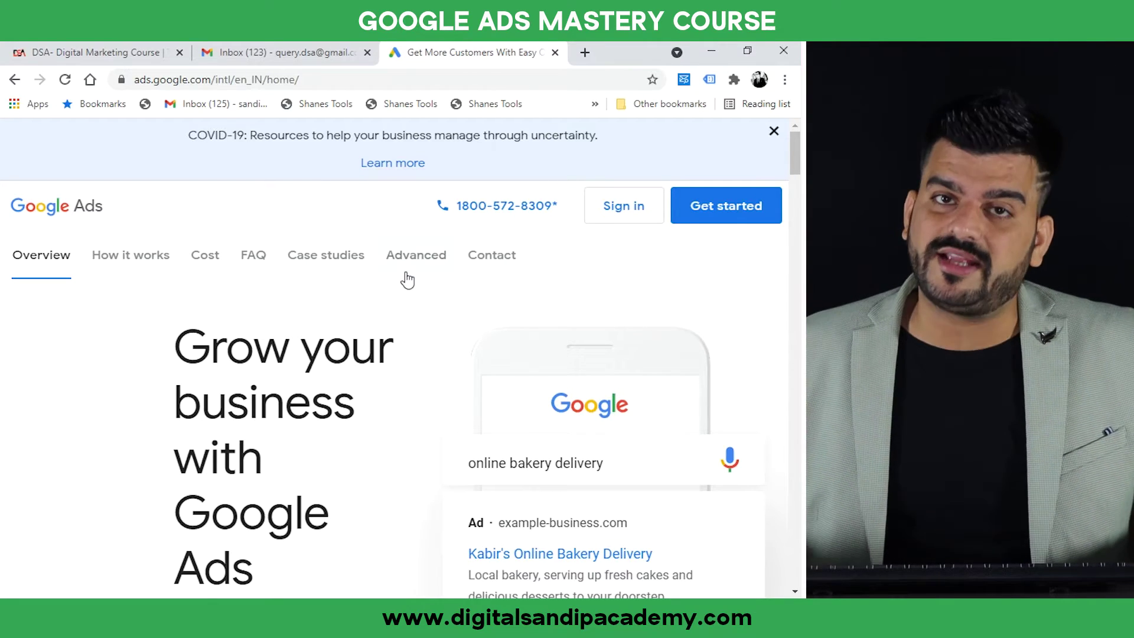
{"action": "left_click", "coordinate": [631, 220]}
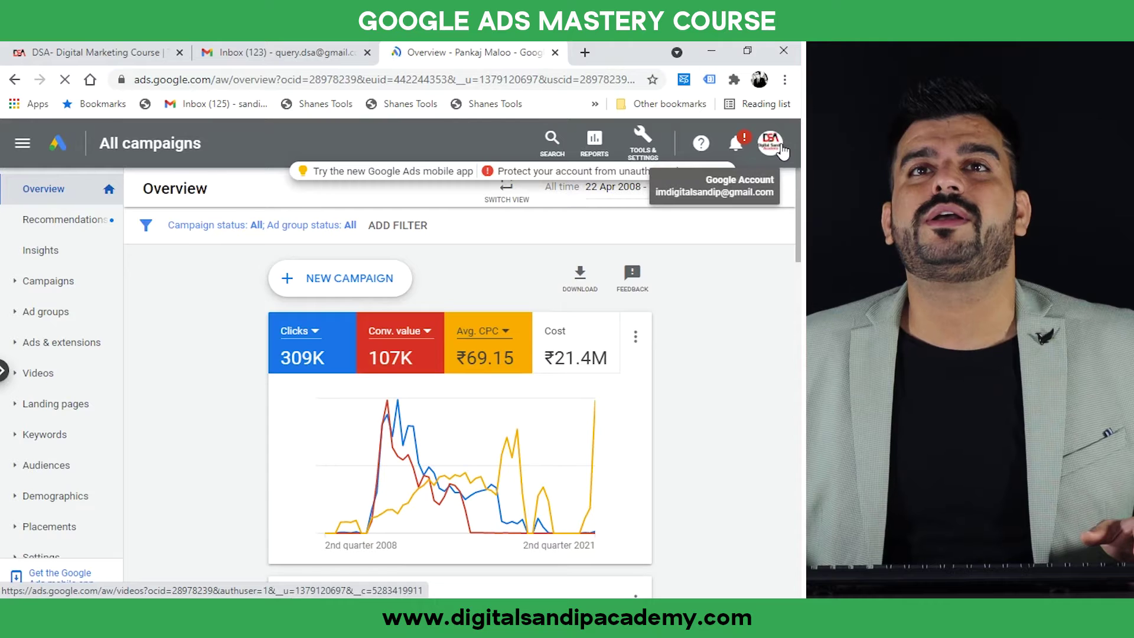
Switch Google Ads from the current profile to the DSA query Google account
{"action": "left_click", "coordinate": [783, 151]}
{"action": "scroll", "coordinate": [709, 384], "scroll_direction": "down", "scroll_amount": 2}
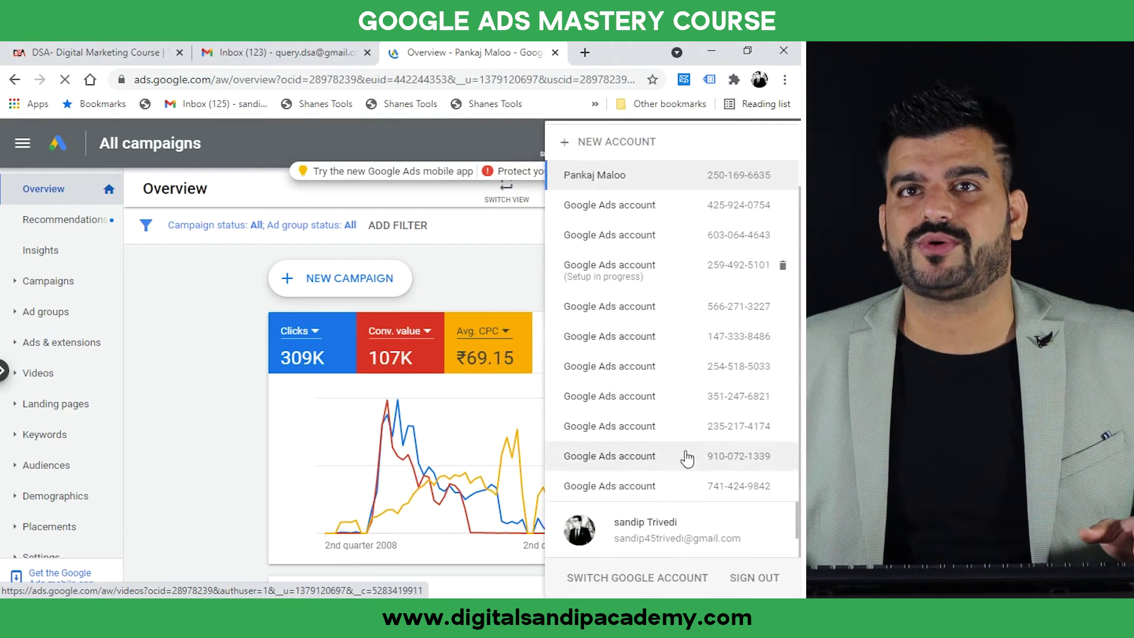
{"action": "left_click", "coordinate": [650, 577]}
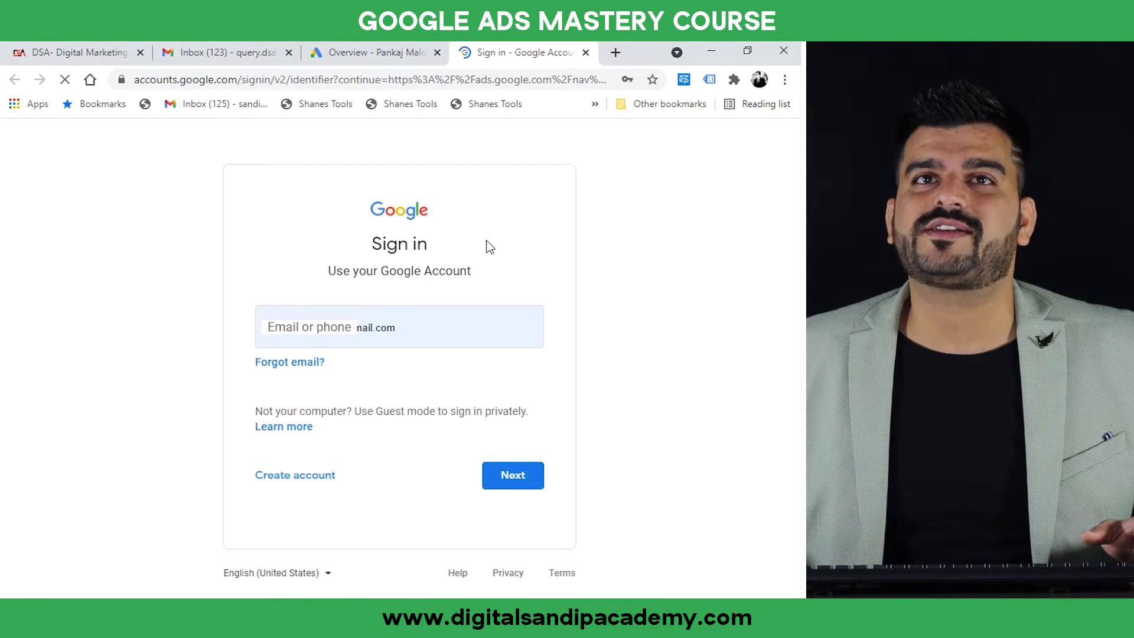
{"action": "left_click", "coordinate": [586, 53]}
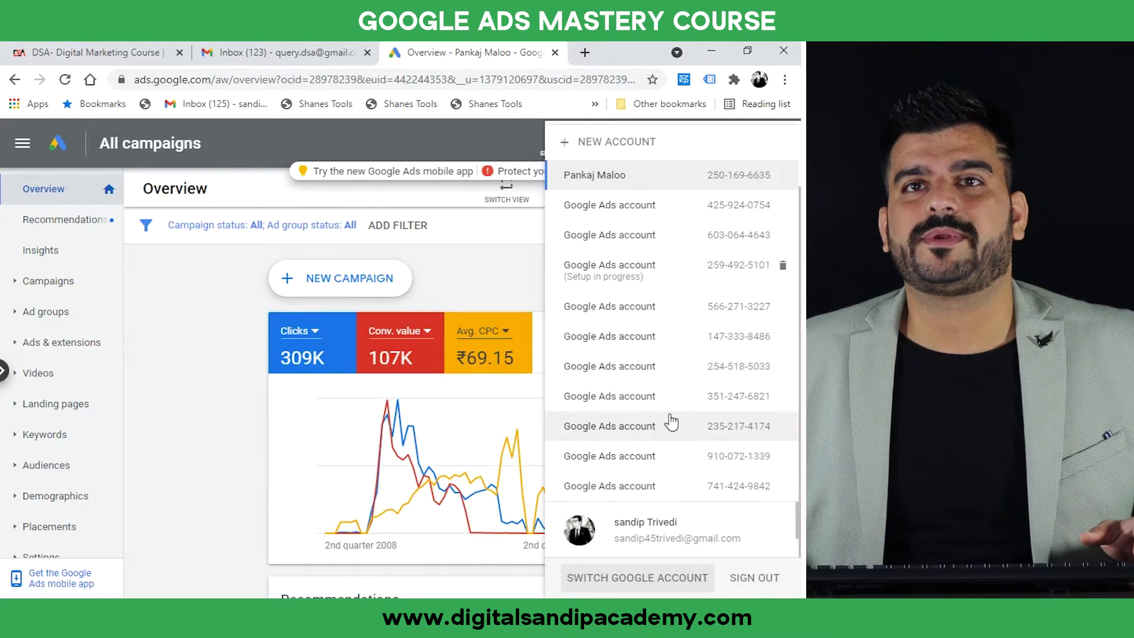
{"action": "scroll", "coordinate": [672, 531], "scroll_direction": "down", "scroll_amount": 1}
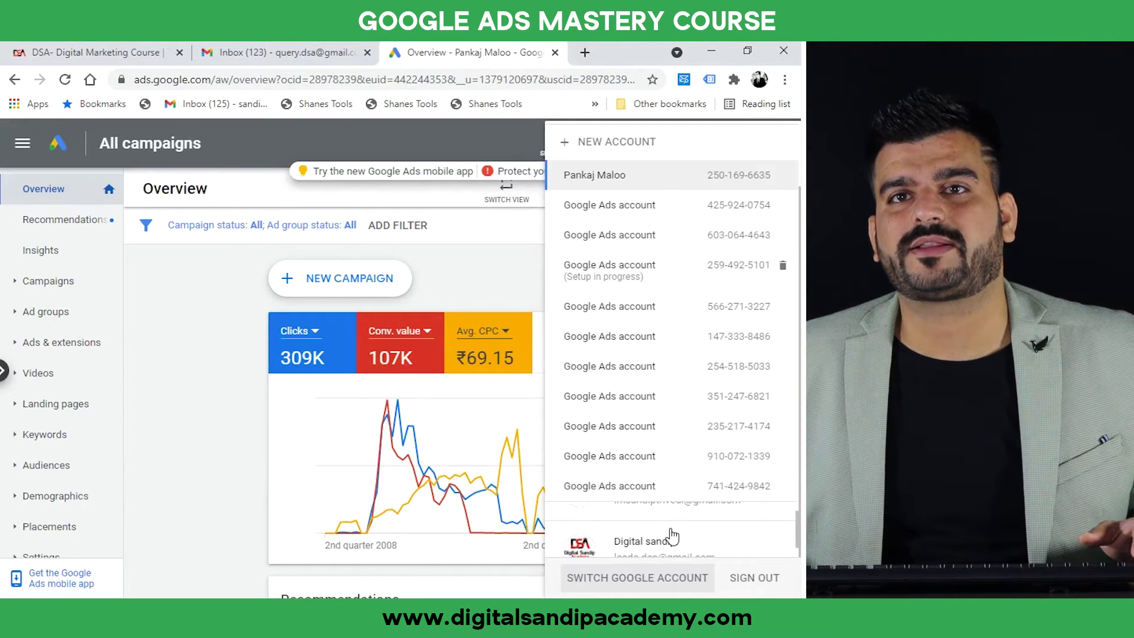
{"action": "scroll", "coordinate": [672, 535], "scroll_direction": "down", "scroll_amount": 1}
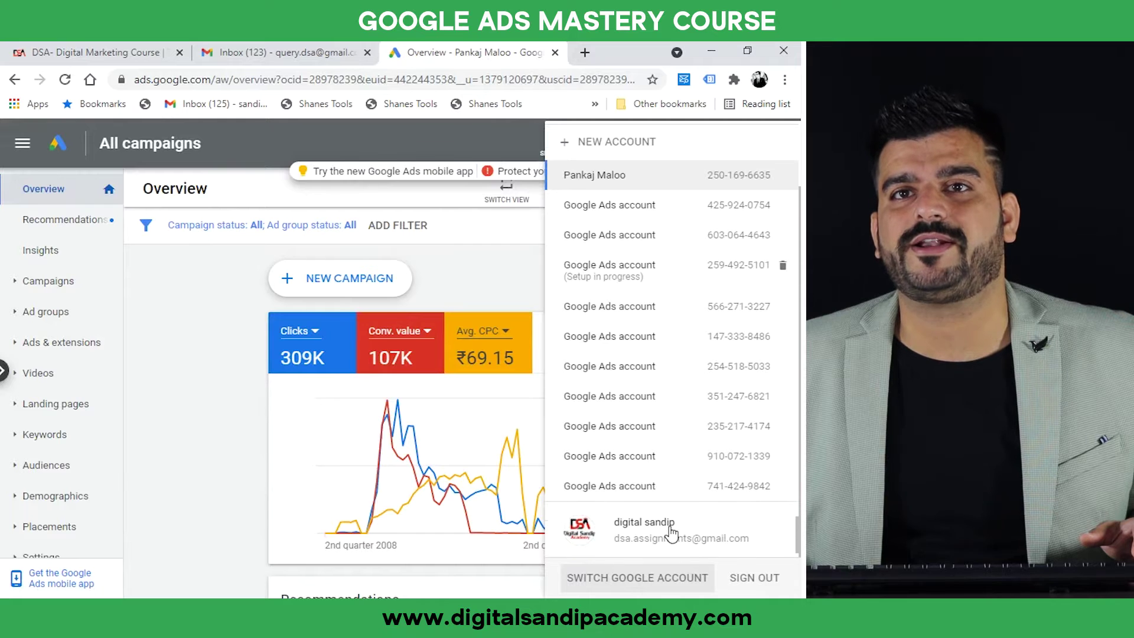
{"action": "scroll", "coordinate": [638, 539], "scroll_direction": "down", "scroll_amount": 1}
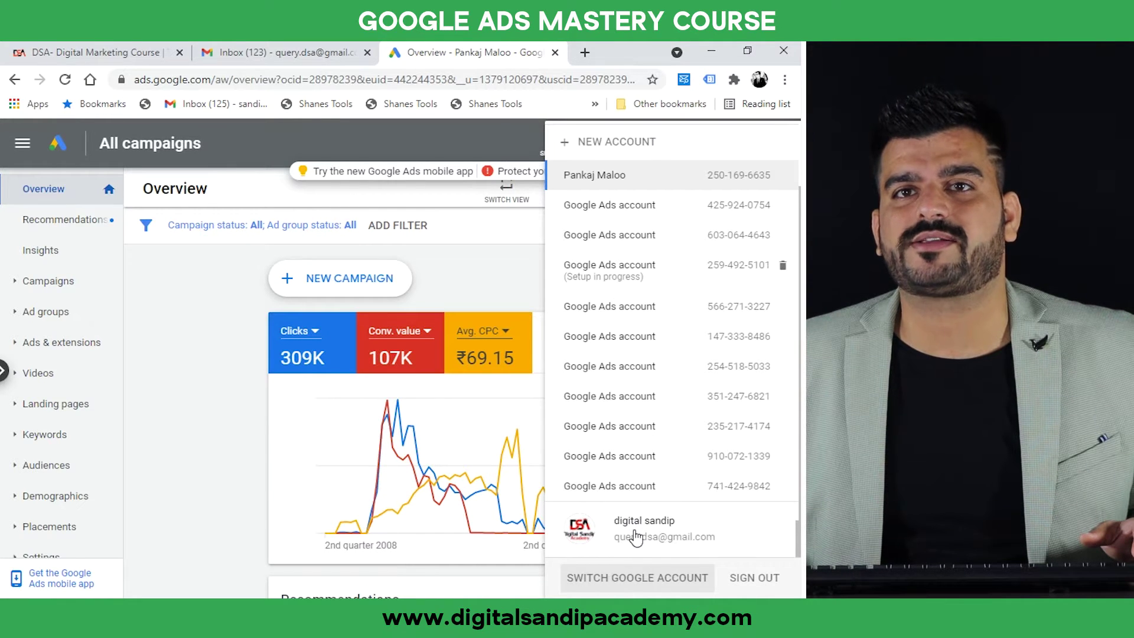
{"action": "left_click", "coordinate": [635, 538]}
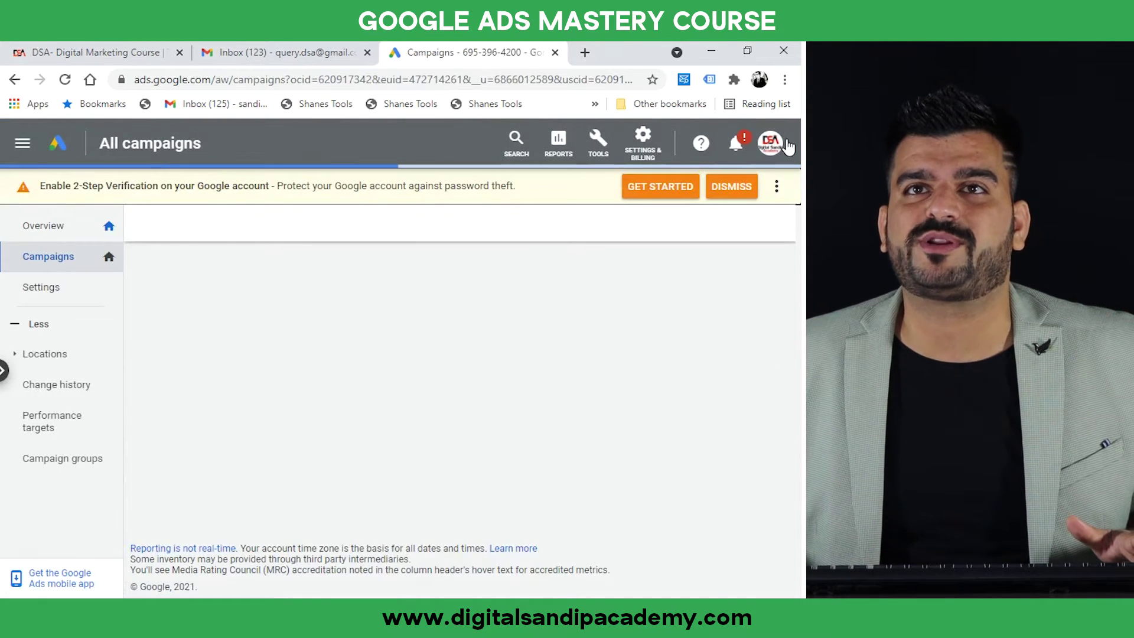
Switch Google Ads to the DSA leads Google account and bring up its Google Ads account selection page
{"action": "left_click", "coordinate": [780, 157]}
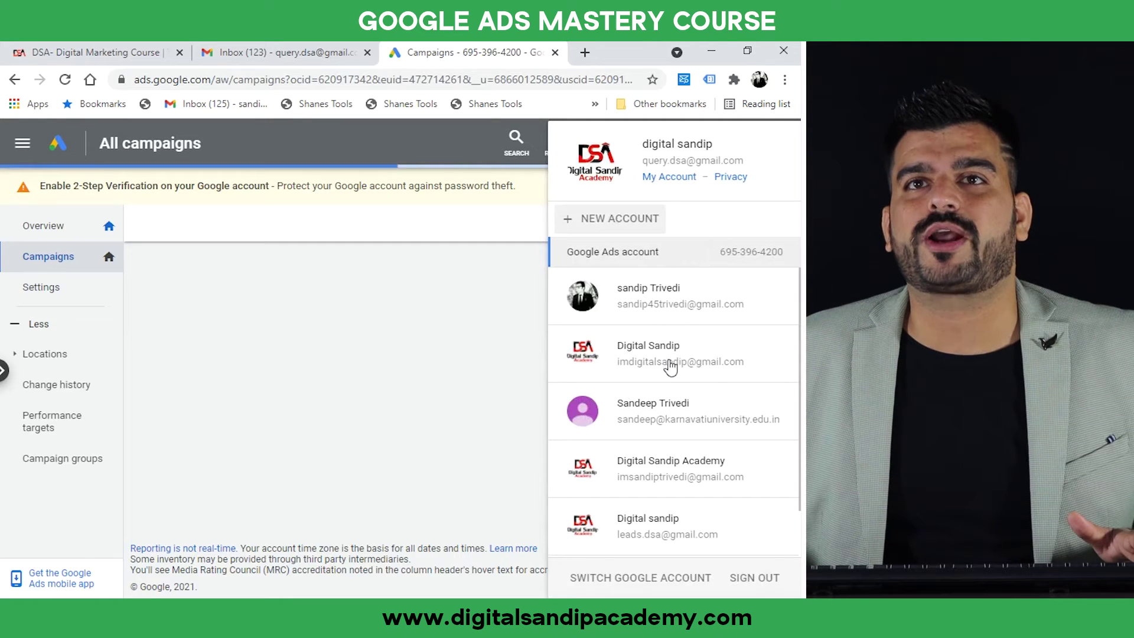
{"action": "left_click", "coordinate": [629, 540]}
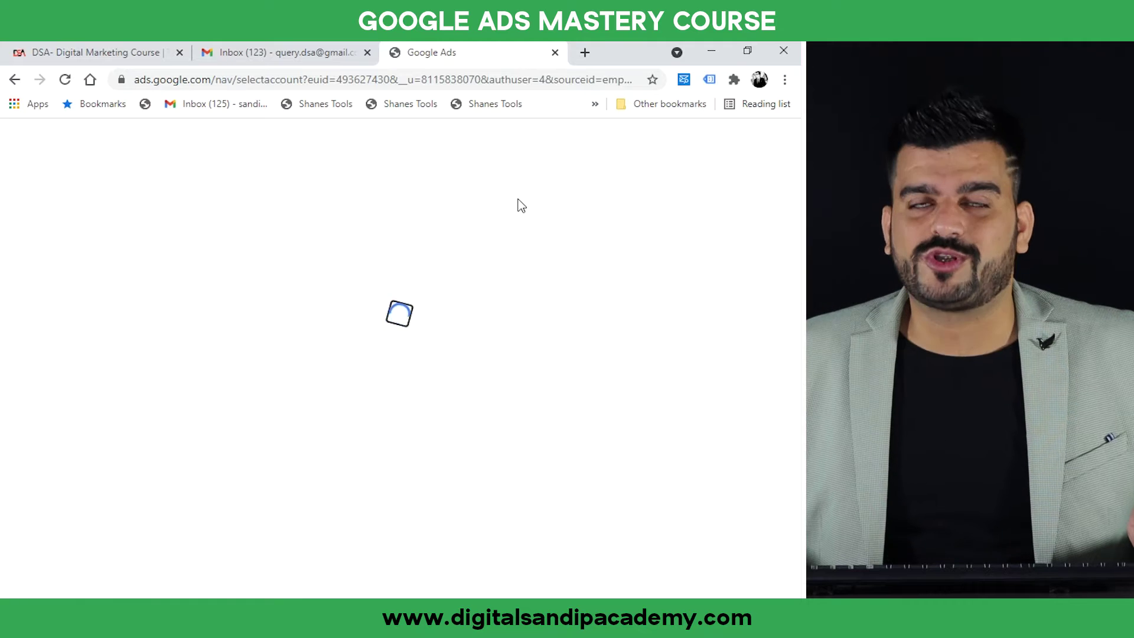
{"action": "scroll", "coordinate": [551, 215], "scroll_direction": "down", "scroll_amount": 1}
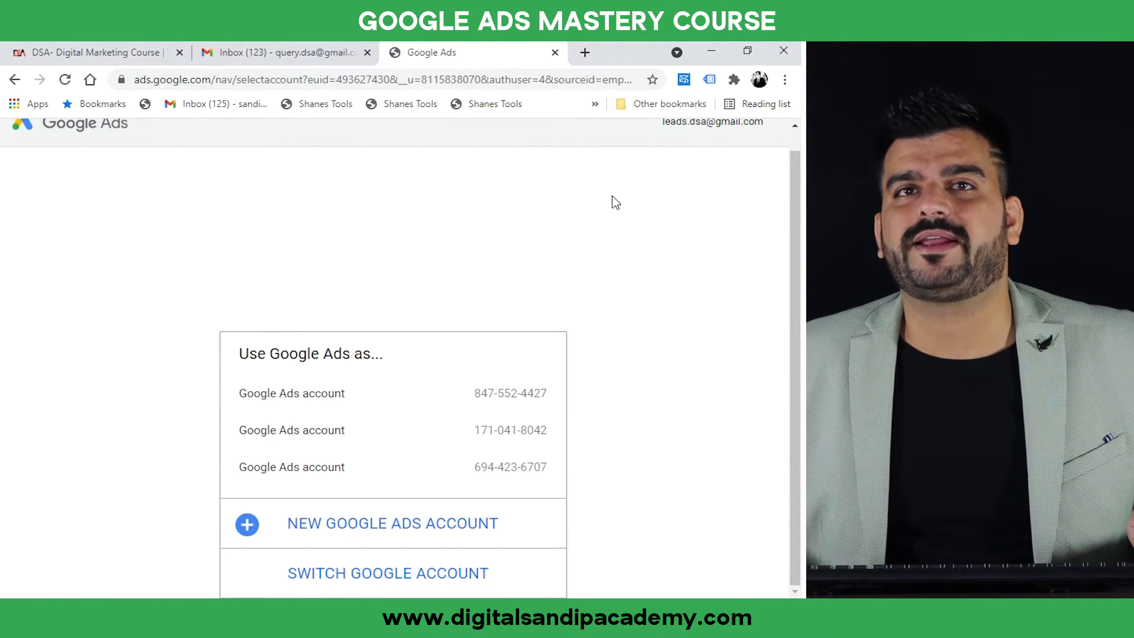
Open the Google homepage in another new browser tab
{"action": "left_click", "coordinate": [585, 52]}
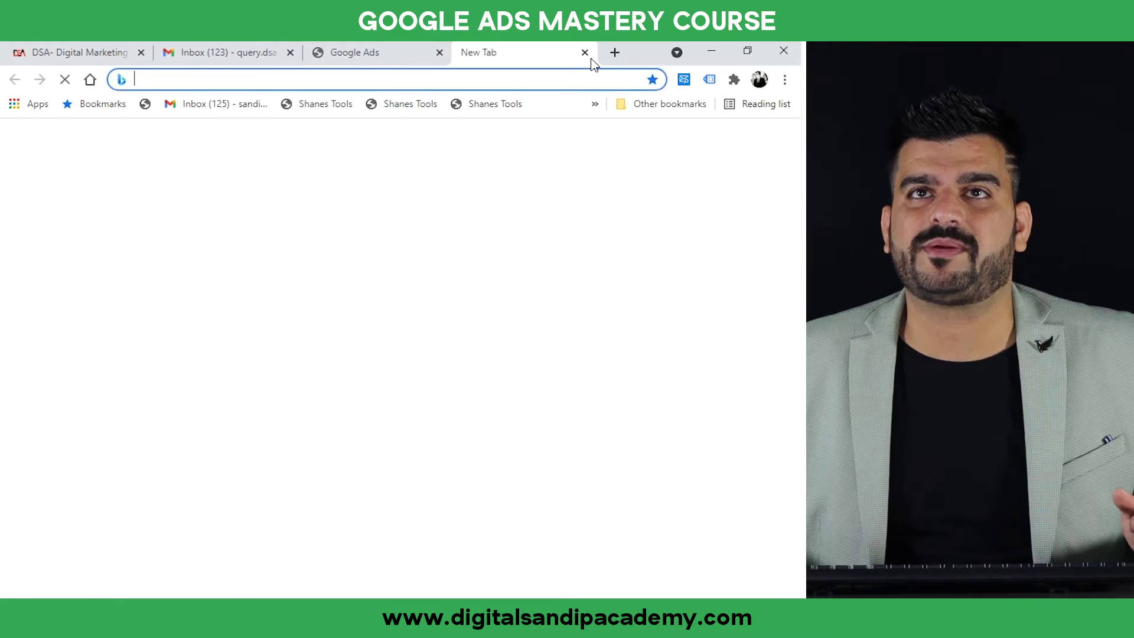
{"action": "type", "text": "goog"}
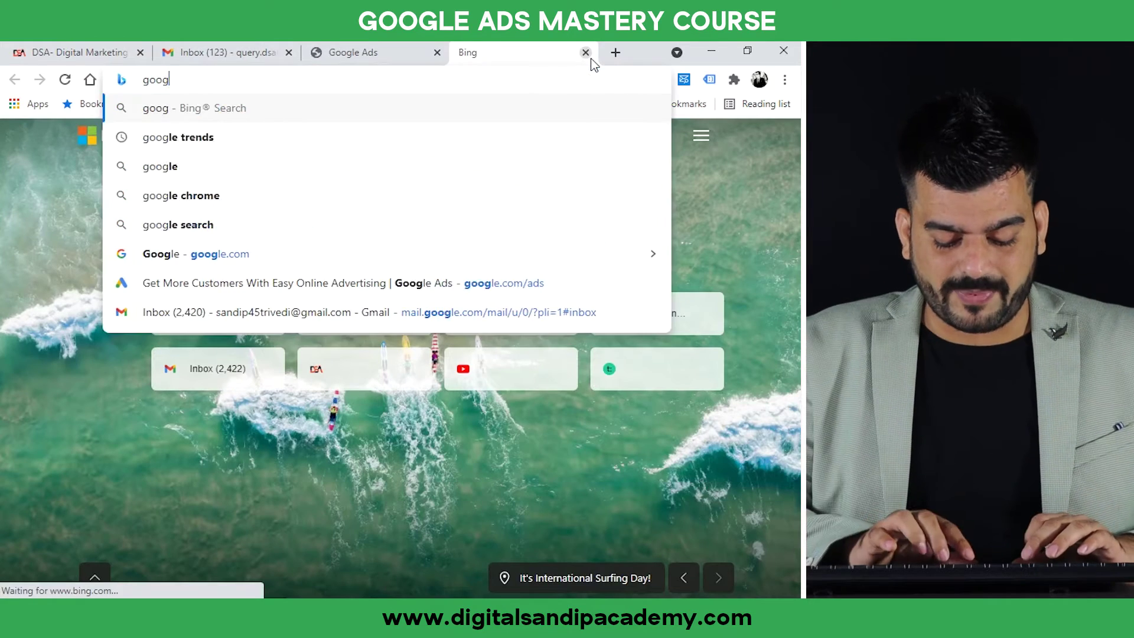
{"action": "key", "text": "BackSpace"}
{"action": "key", "text": "BackSpace"}
{"action": "key", "text": "BackSpace"}
{"action": "key", "text": "BackSpace"}
{"action": "type", "text": "go"}
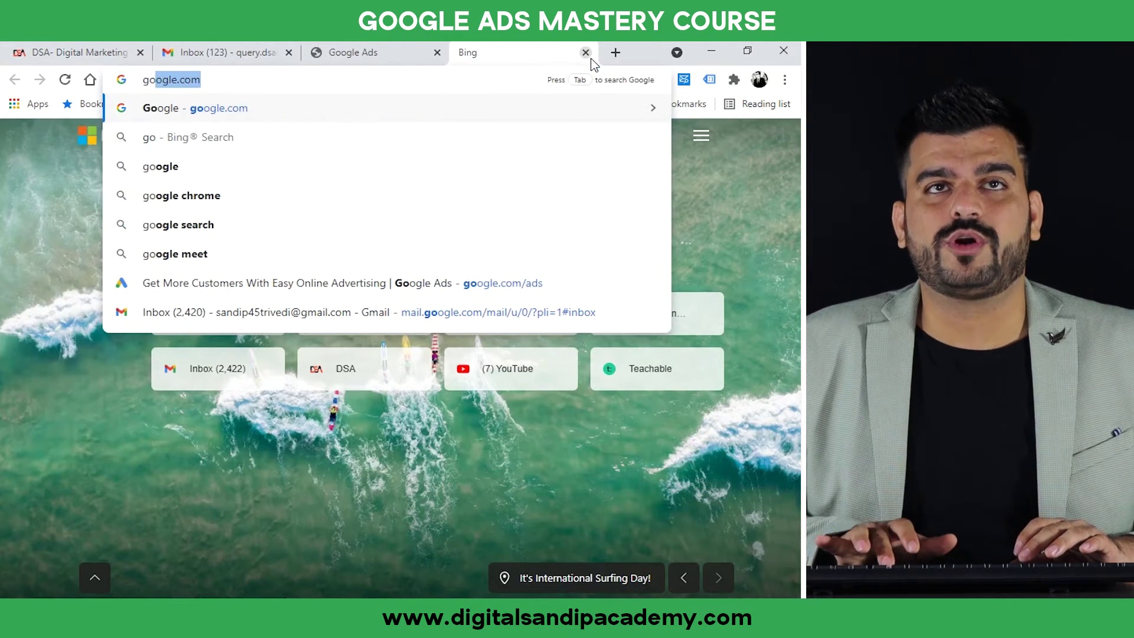
{"action": "key", "text": "Return"}
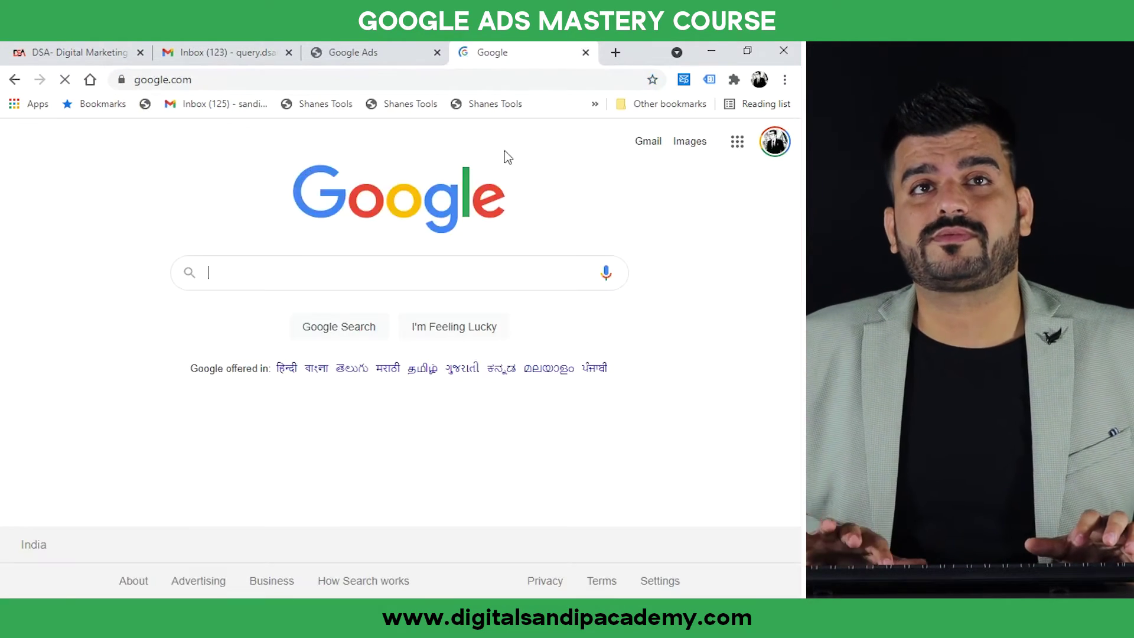
Search for "google ads" and open the Google Ads homepage from the results
{"action": "type", "text": "googlwd"}
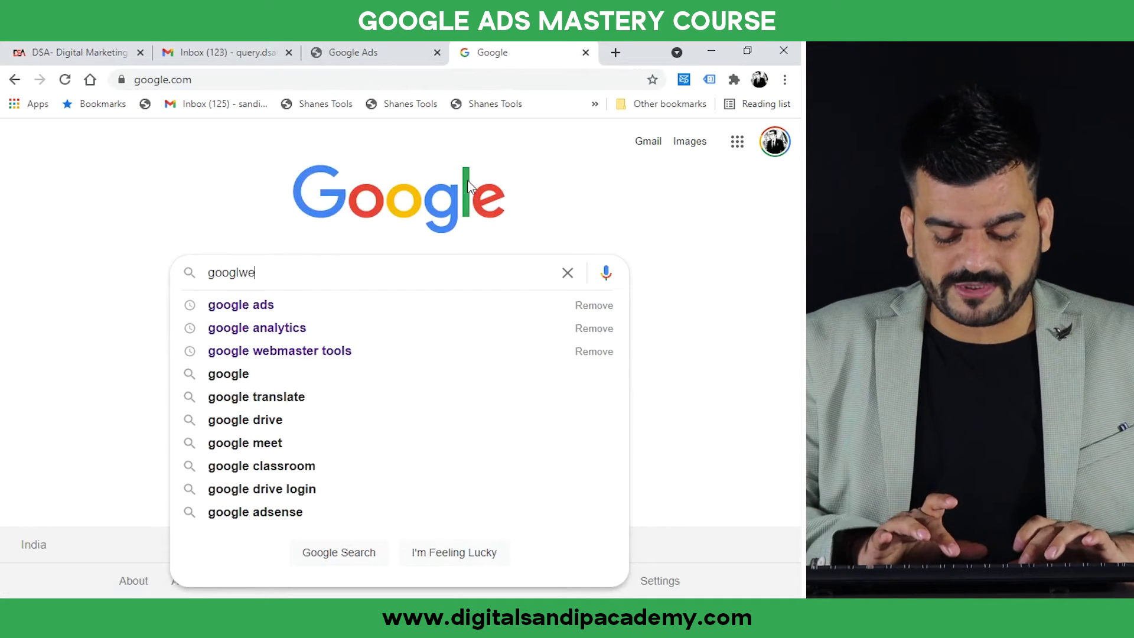
{"action": "key", "text": "BackSpace"}
{"action": "key", "text": "BackSpace"}
{"action": "type", "text": "e ads"}
{"action": "key", "text": "Return"}
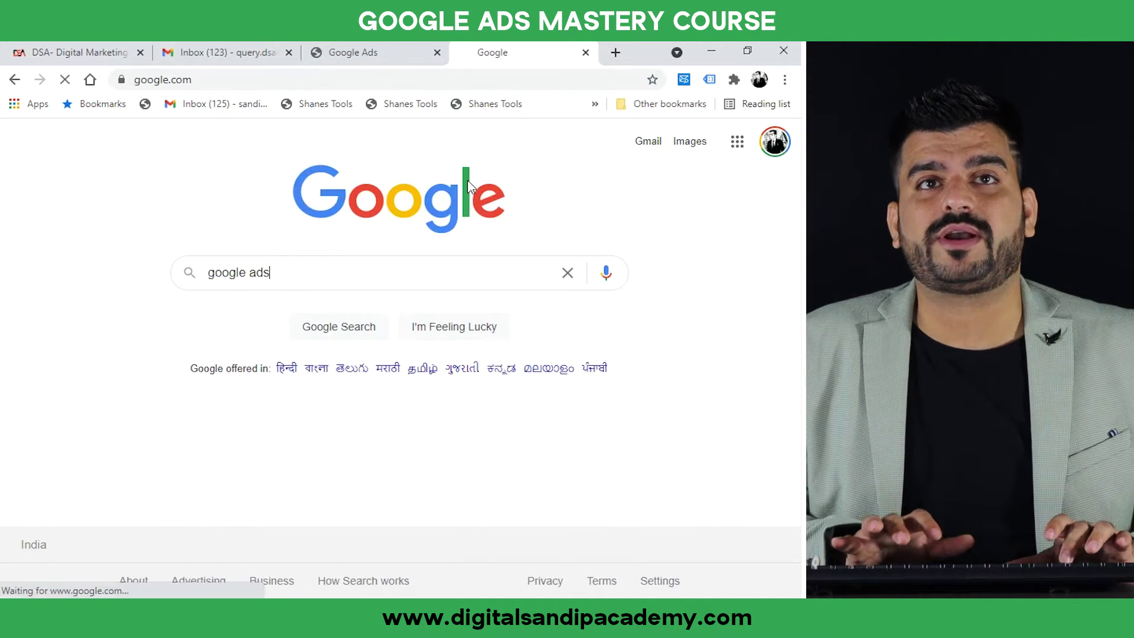
{"action": "scroll", "coordinate": [213, 384], "scroll_direction": "down", "scroll_amount": 3}
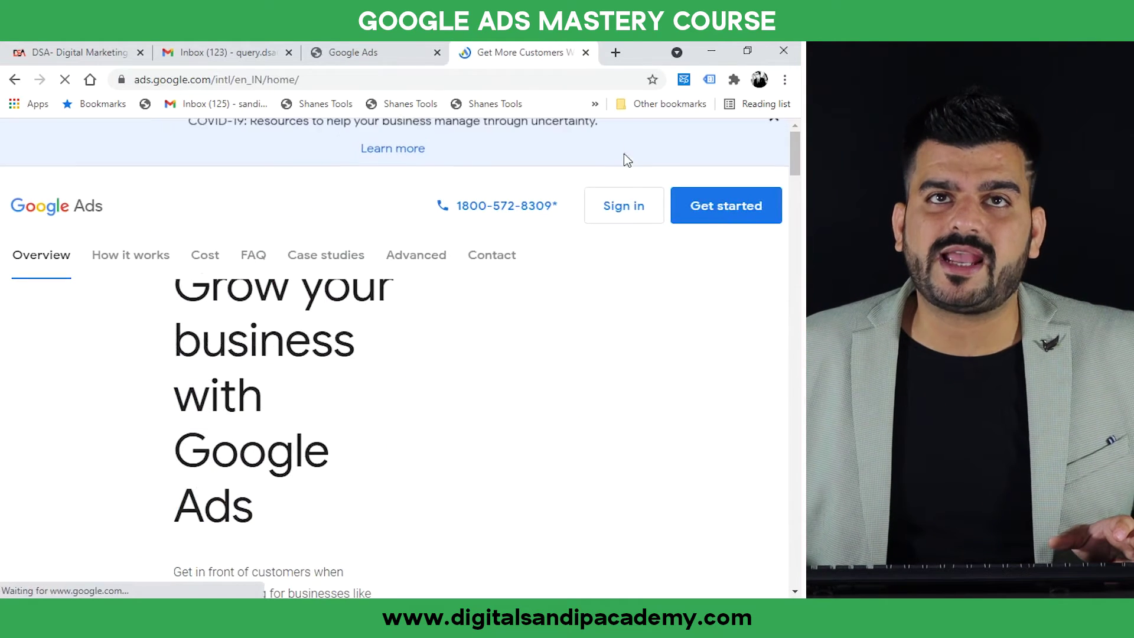
Return to the account selection page, start a new Google Ads account and review the main advertising goal choices
{"action": "left_click", "coordinate": [384, 48]}
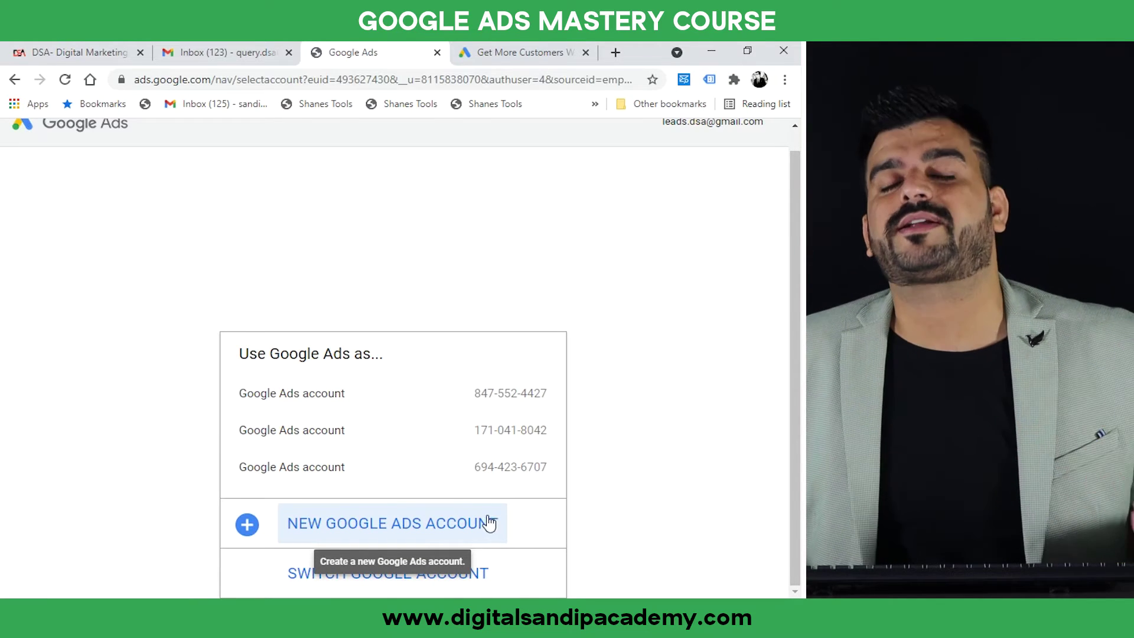
{"action": "left_click", "coordinate": [423, 532]}
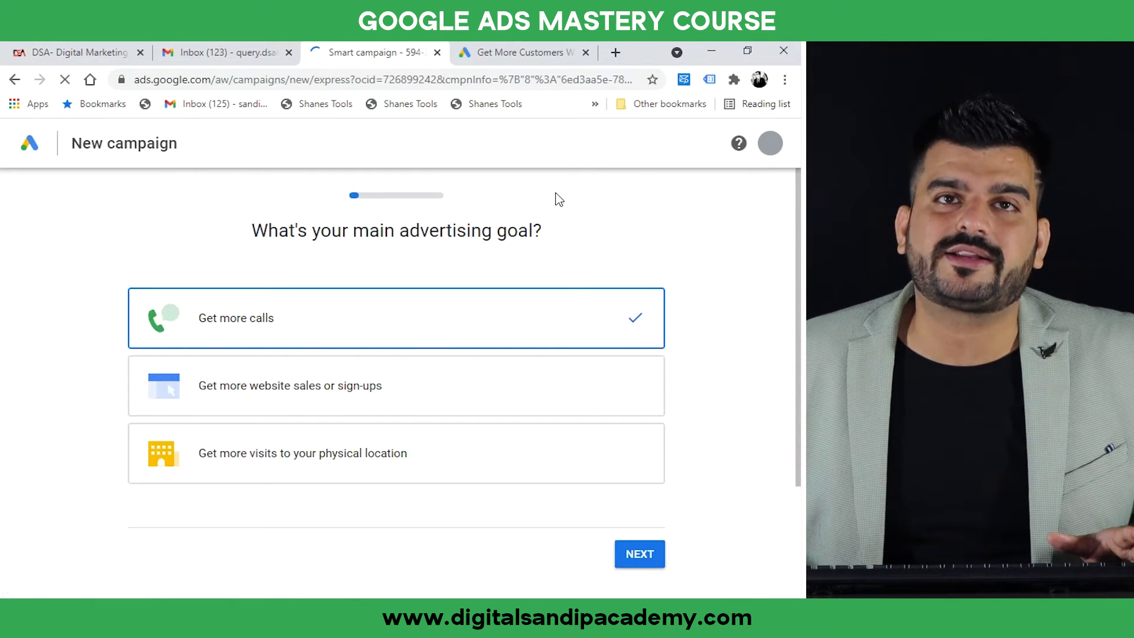
{"action": "scroll", "coordinate": [567, 203], "scroll_direction": "down", "scroll_amount": 2}
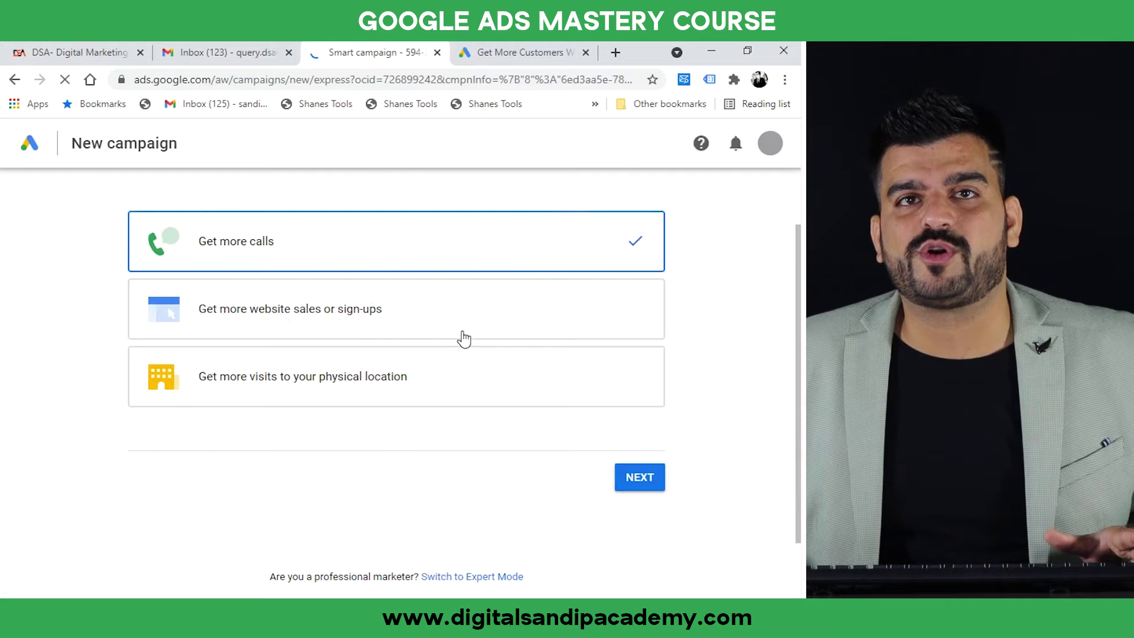
{"action": "scroll", "coordinate": [464, 339], "scroll_direction": "up", "scroll_amount": 2}
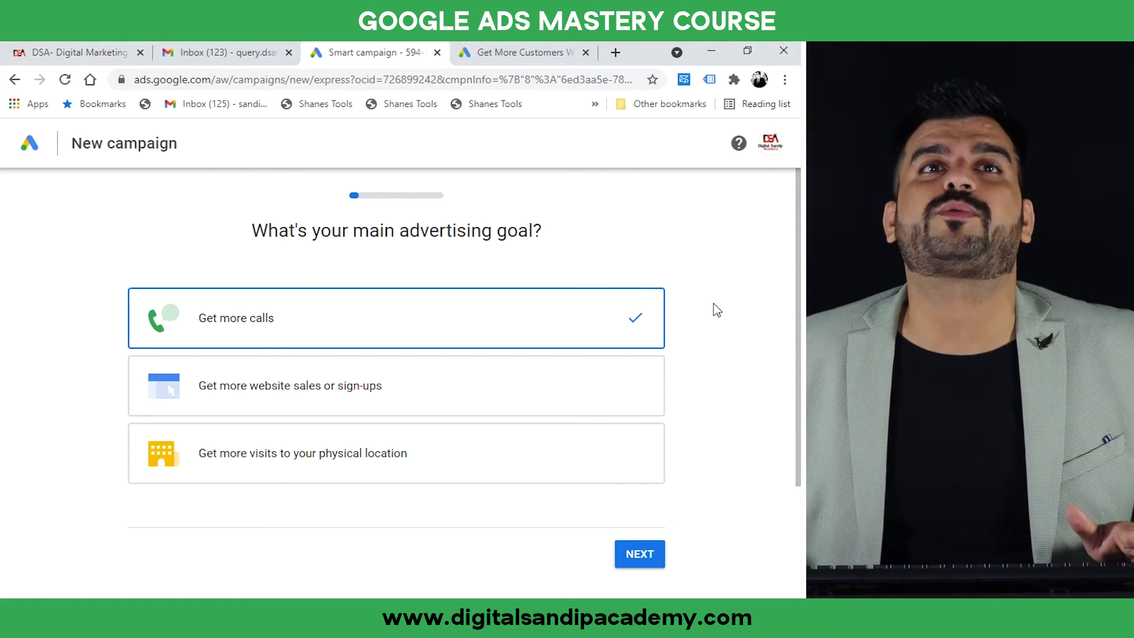
Switch the new campaign setup to Expert Mode and review the campaign goals offered there
{"action": "scroll", "coordinate": [717, 310], "scroll_direction": "down", "scroll_amount": 3}
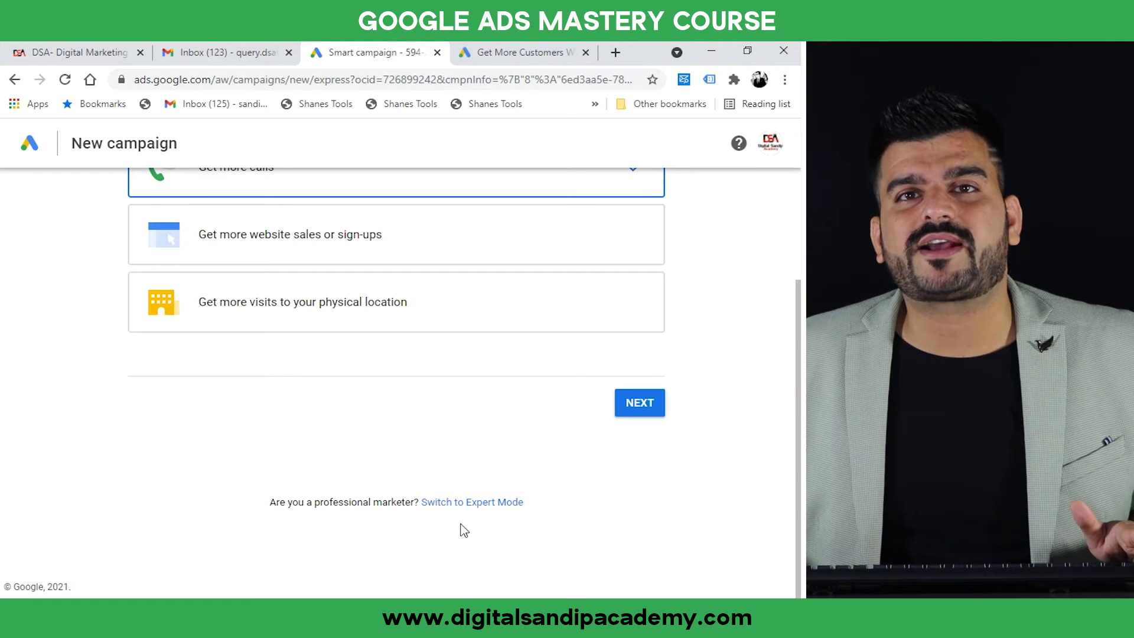
{"action": "left_click", "coordinate": [511, 503]}
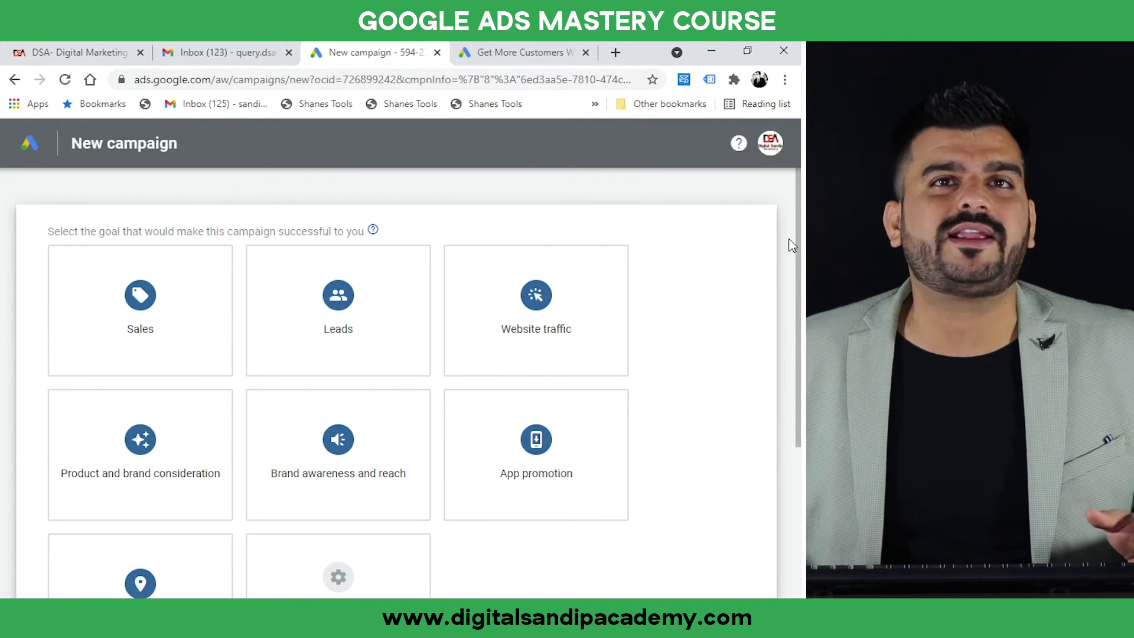
{"action": "left_click", "coordinate": [140, 294]}
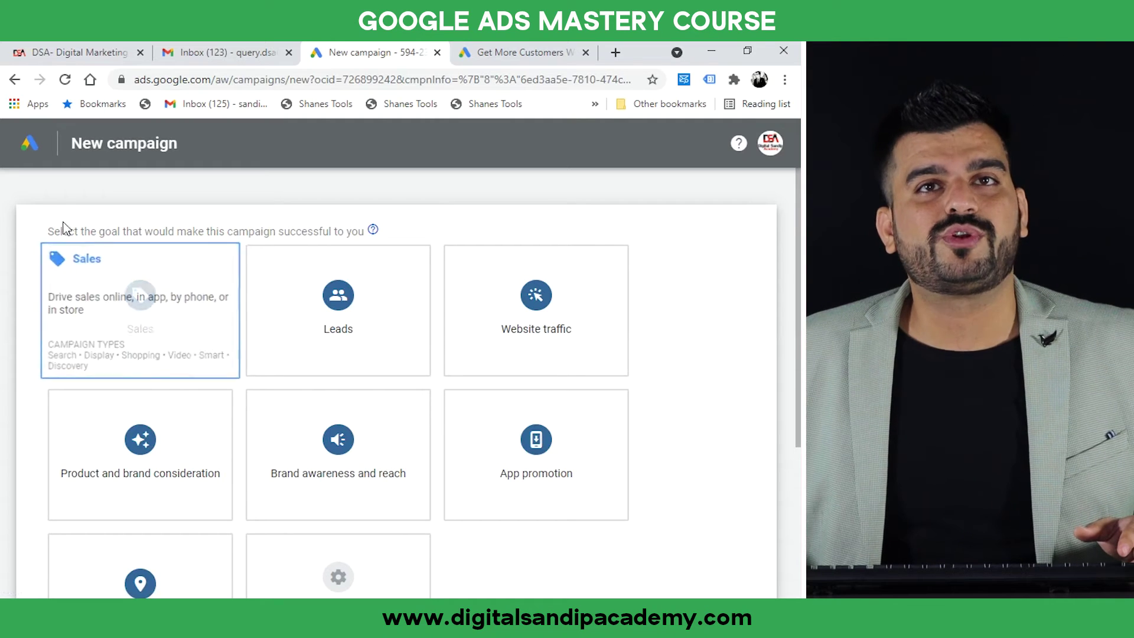
{"action": "left_click_drag", "start_coordinate": [50, 231], "coordinate": [396, 230]}
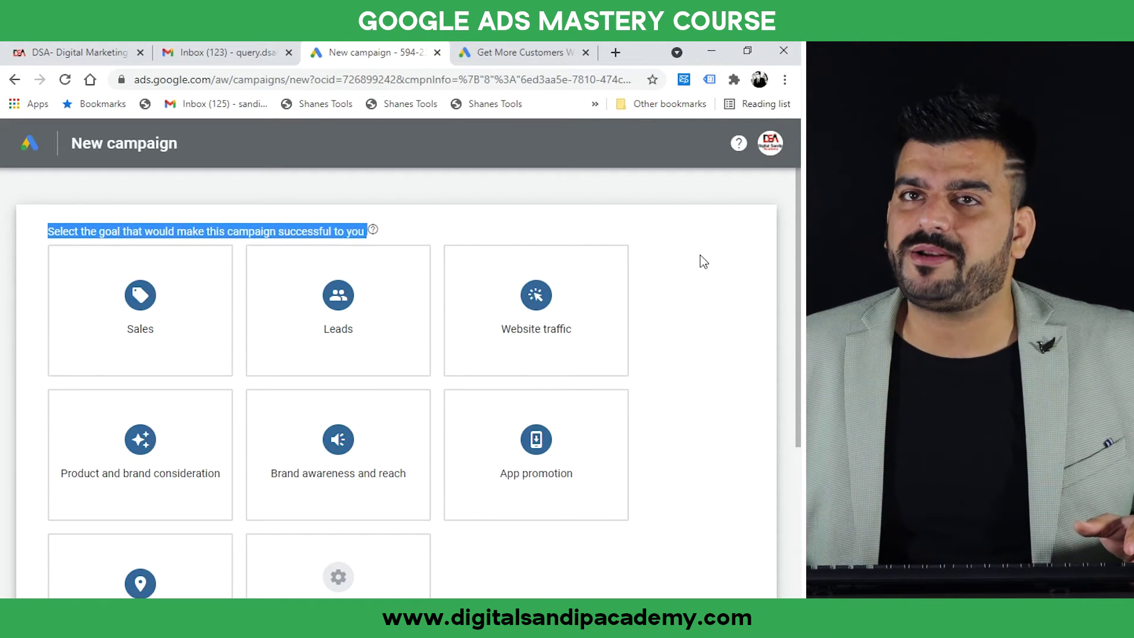
{"action": "scroll", "coordinate": [706, 255], "scroll_direction": "down", "scroll_amount": 1}
{"action": "scroll", "coordinate": [711, 254], "scroll_direction": "up", "scroll_amount": 1}
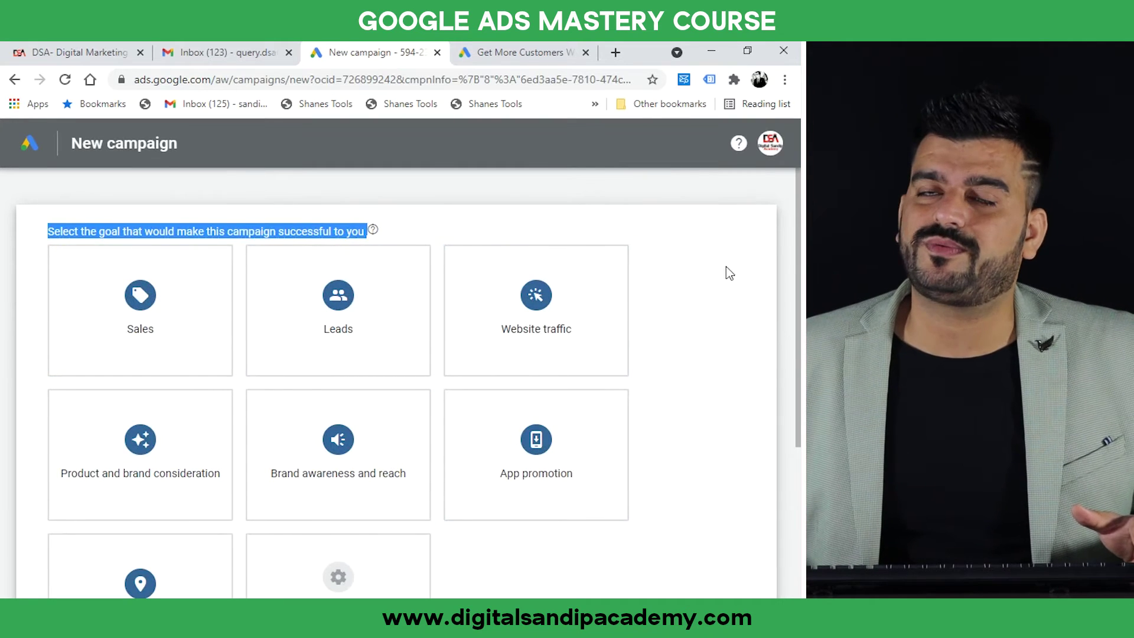
{"action": "scroll", "coordinate": [727, 269], "scroll_direction": "down", "scroll_amount": 3}
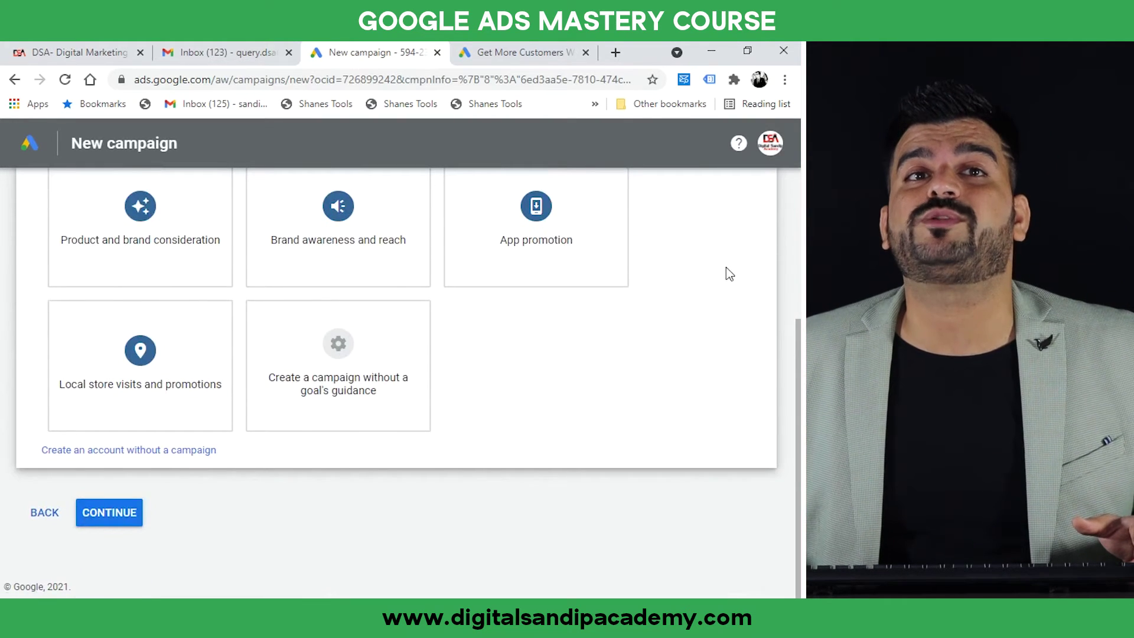
{"action": "scroll", "coordinate": [729, 273], "scroll_direction": "up", "scroll_amount": 1}
{"action": "scroll", "coordinate": [724, 281], "scroll_direction": "down", "scroll_amount": 1}
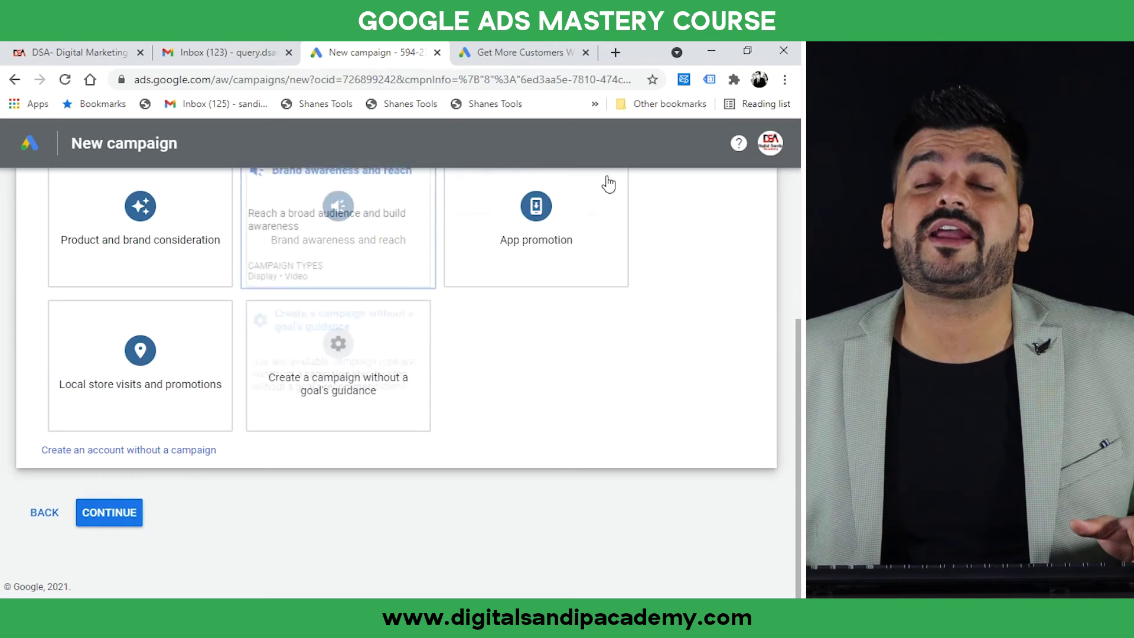
Create the account without a campaign, using India, (GMT+05:30) India Time and Indian Rupee, and open its overview
{"action": "left_click", "coordinate": [79, 454]}
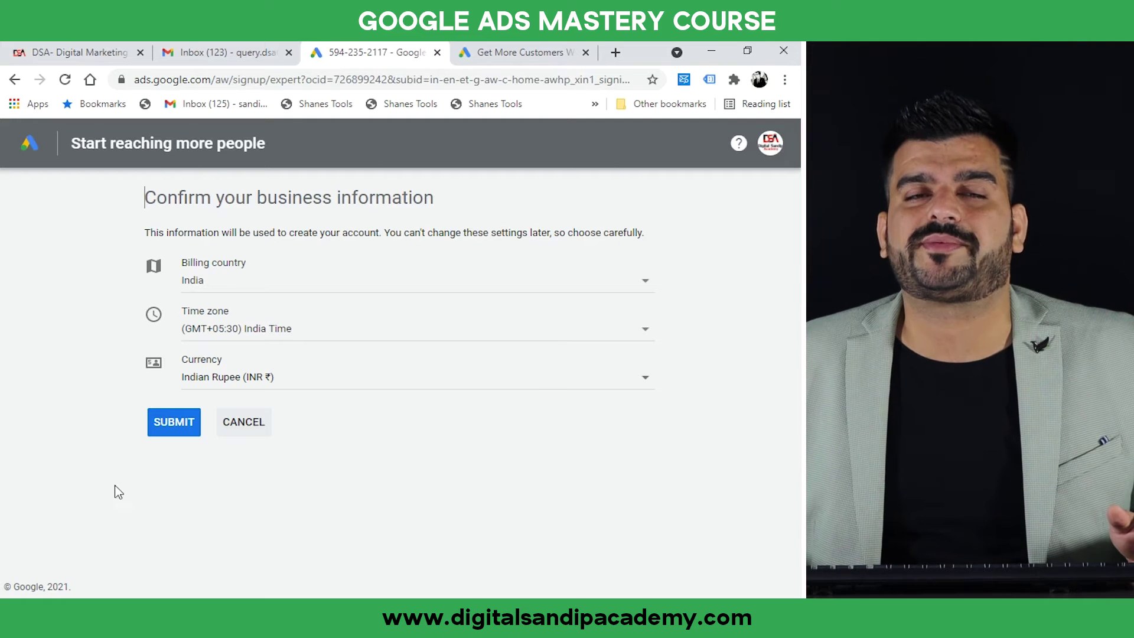
{"action": "left_click", "coordinate": [168, 430]}
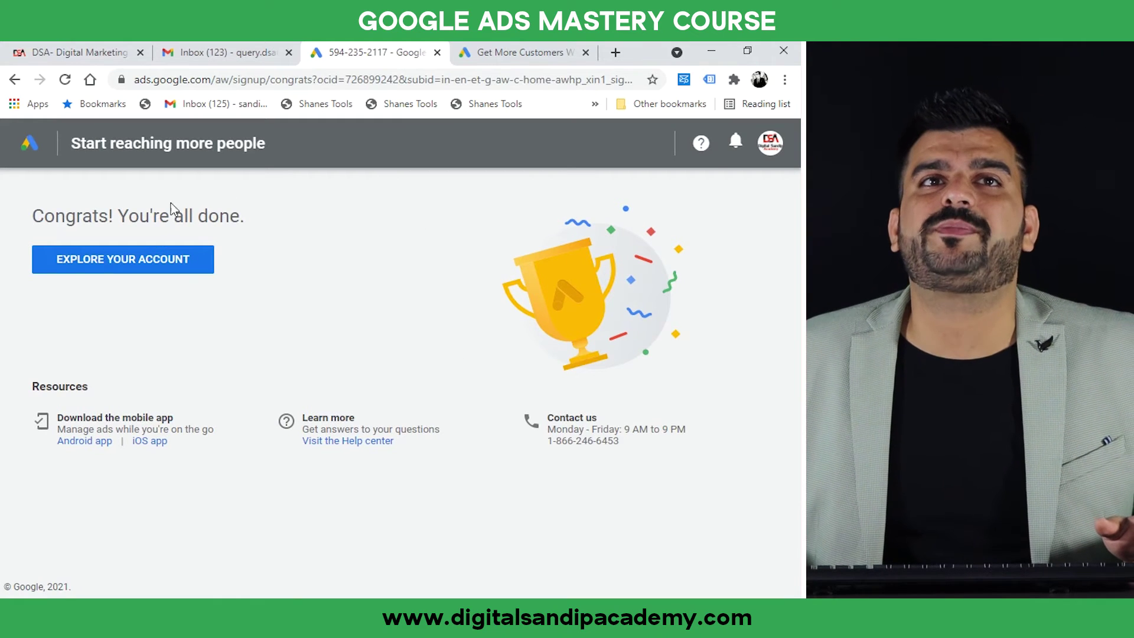
{"action": "left_click", "coordinate": [107, 272]}
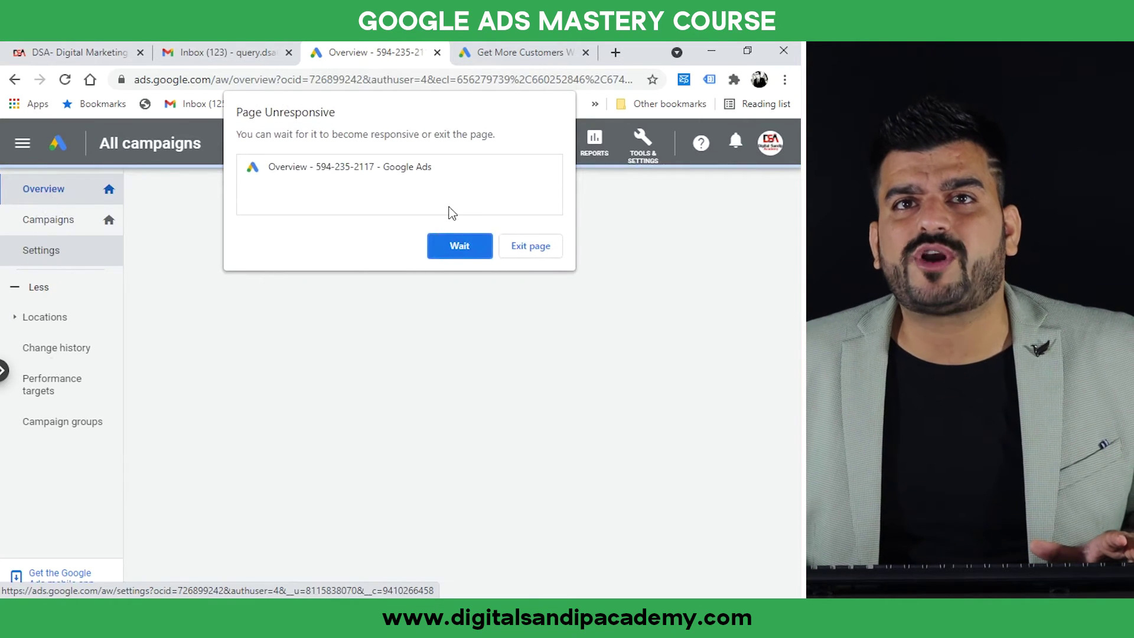
{"action": "left_click", "coordinate": [460, 245]}
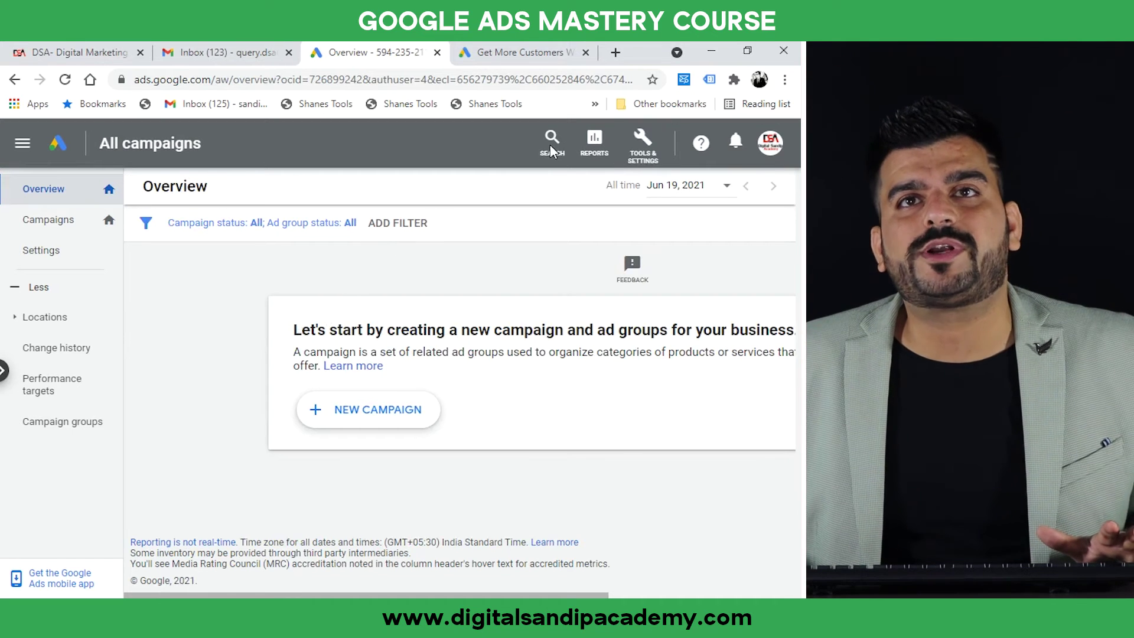
Examine the Tools & Settings categories, including Planning, Bulk Actions and Billing
{"action": "left_click", "coordinate": [648, 158]}
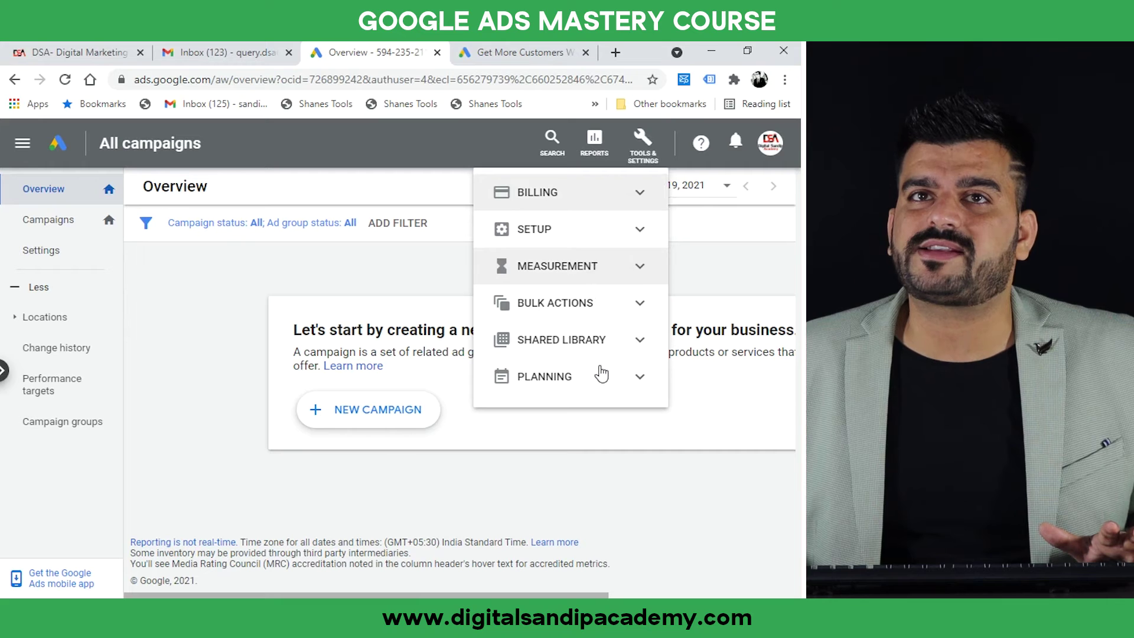
{"action": "left_click", "coordinate": [597, 387]}
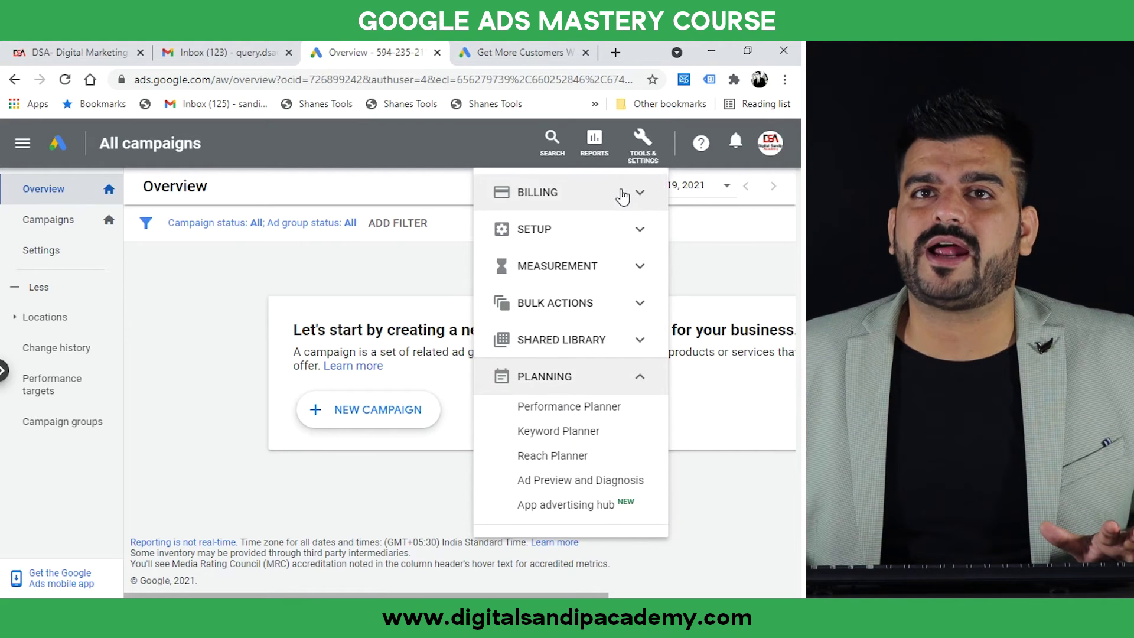
{"action": "left_click", "coordinate": [621, 341]}
{"action": "left_click", "coordinate": [622, 305]}
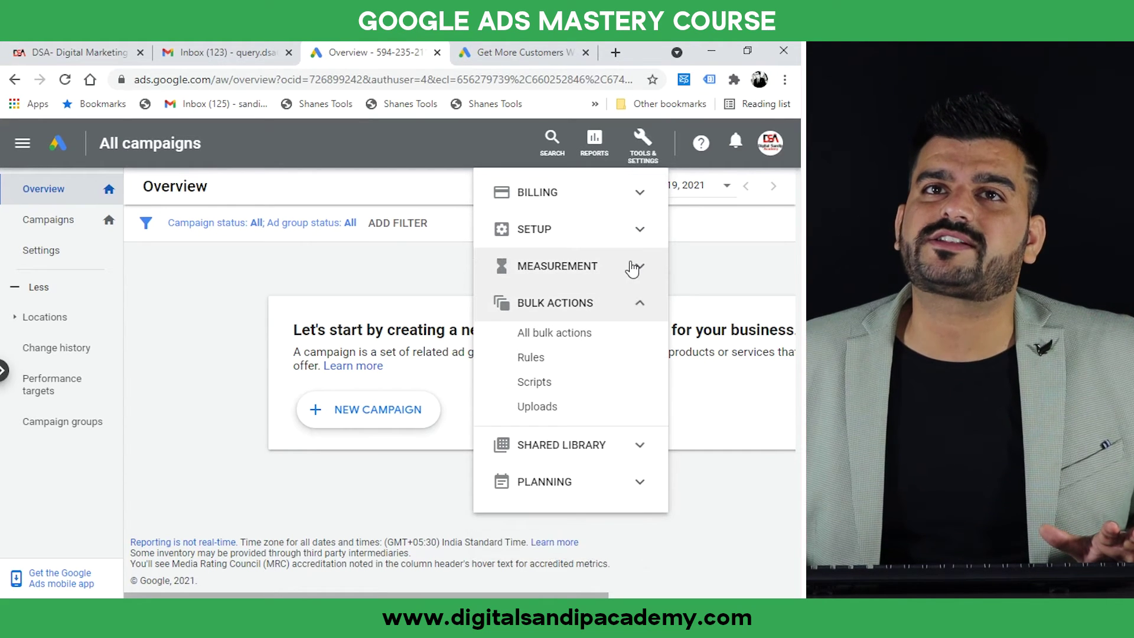
{"action": "left_click", "coordinate": [633, 267]}
{"action": "left_click", "coordinate": [640, 229]}
{"action": "left_click", "coordinate": [639, 192]}
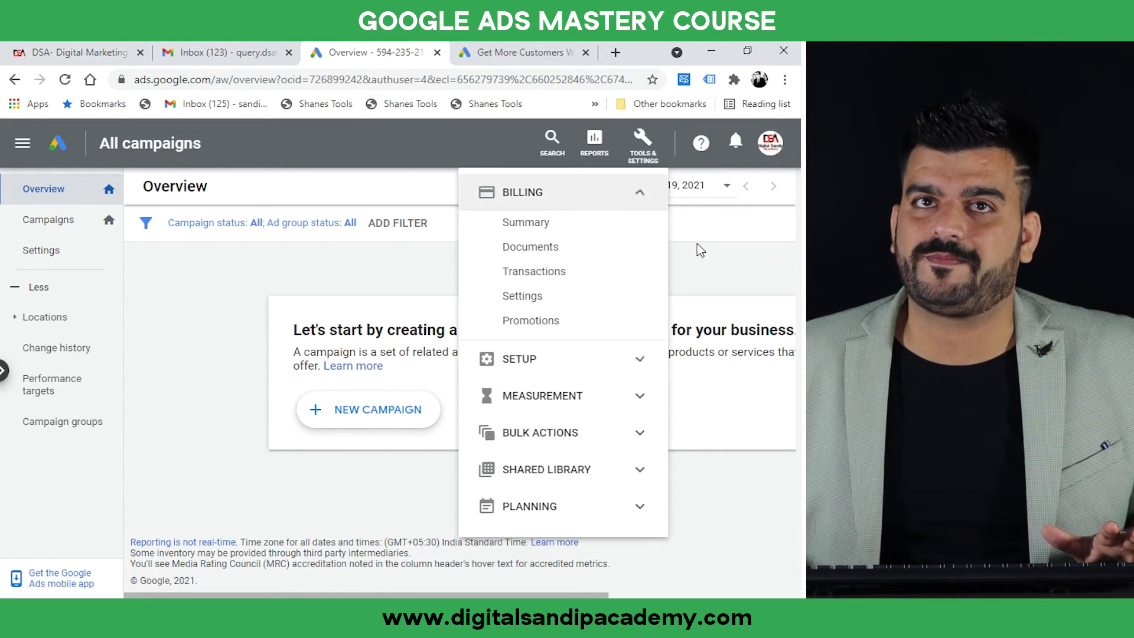
{"action": "left_click", "coordinate": [721, 263]}
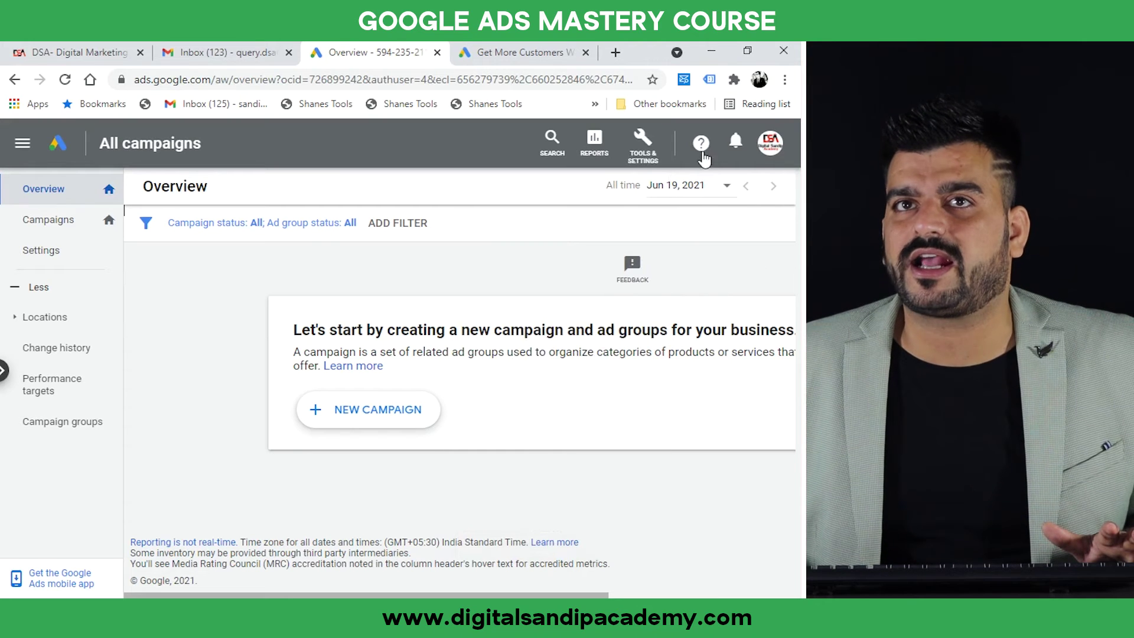
{"action": "left_click", "coordinate": [640, 157]}
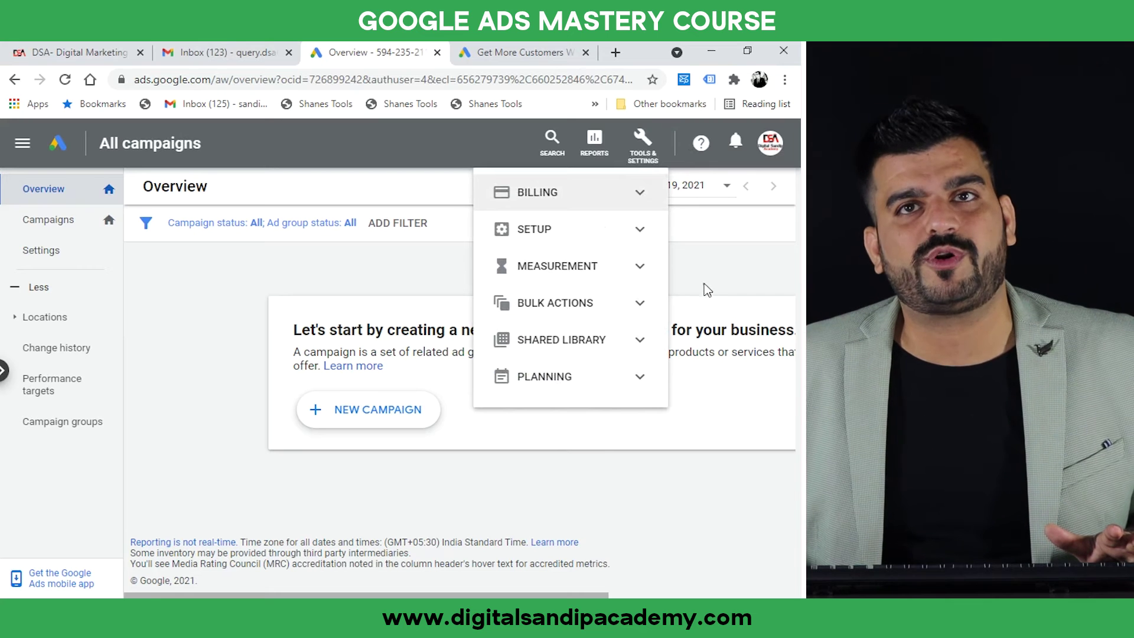
{"action": "left_click", "coordinate": [722, 277]}
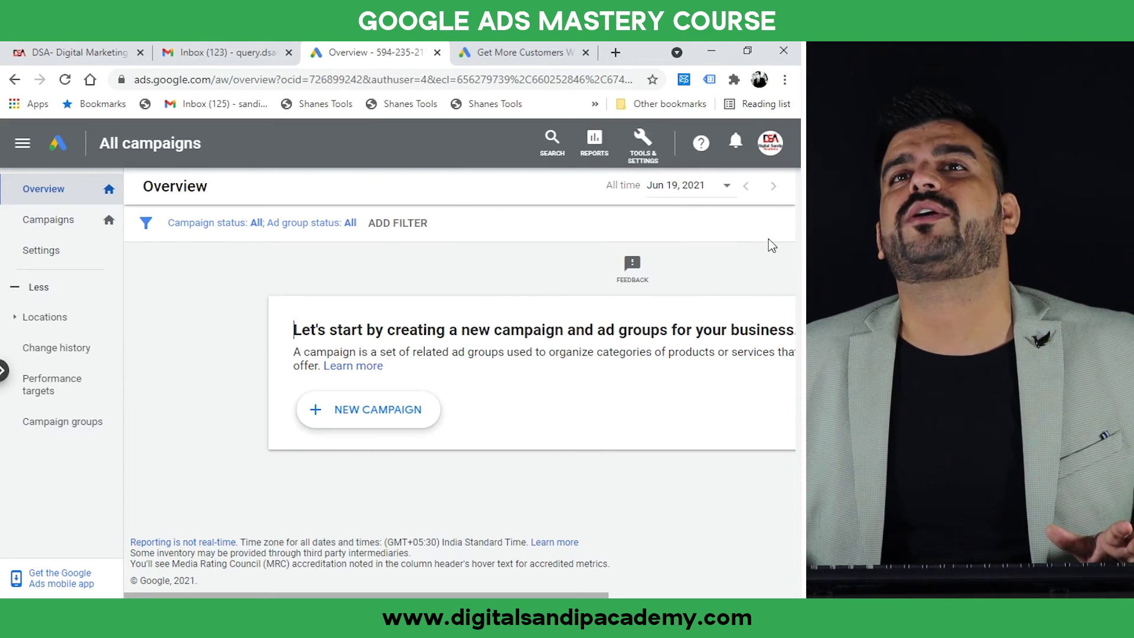
Review the Google Ads accounts under the signed-in login and the option for creating another one, without creating it
{"action": "left_click", "coordinate": [774, 148]}
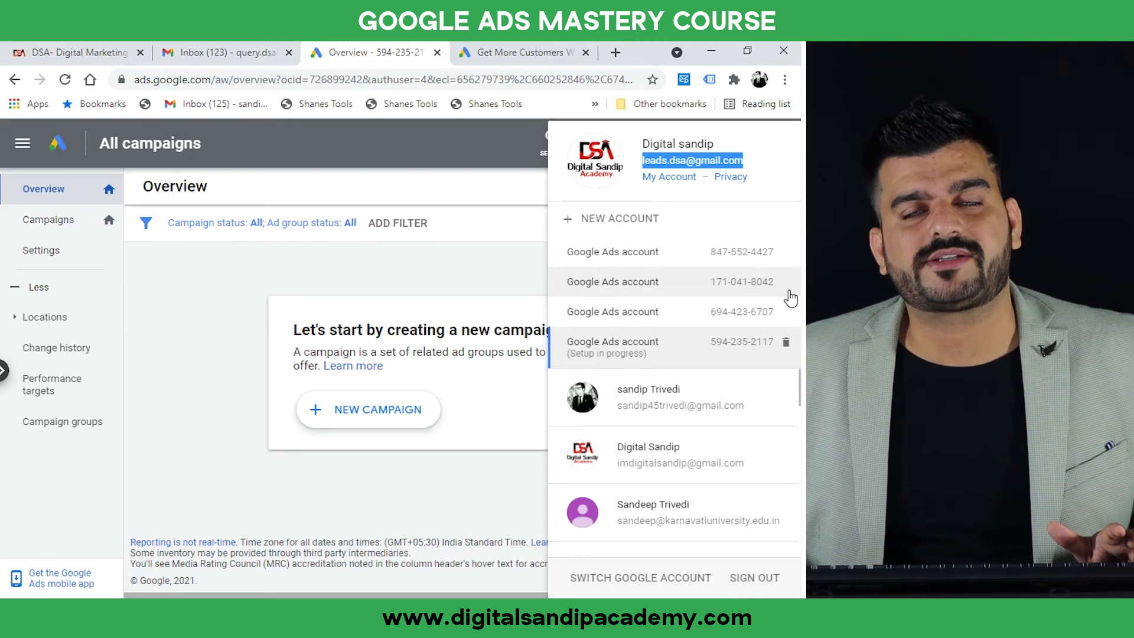
{"action": "left_click", "coordinate": [612, 228]}
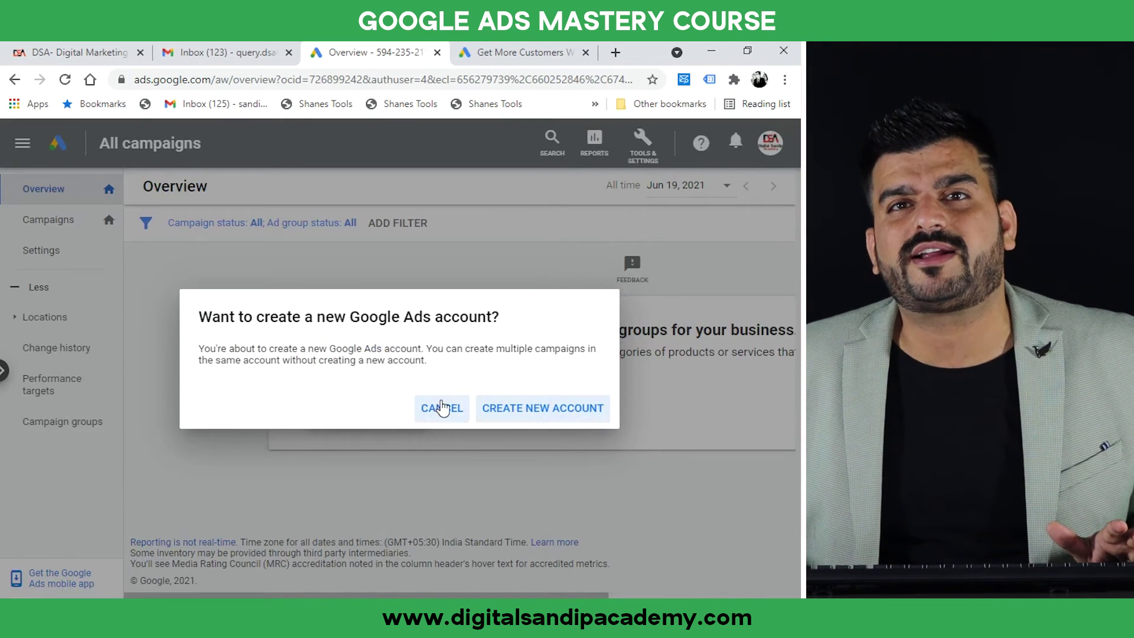
{"action": "left_click", "coordinate": [444, 406]}
{"action": "left_click", "coordinate": [771, 142]}
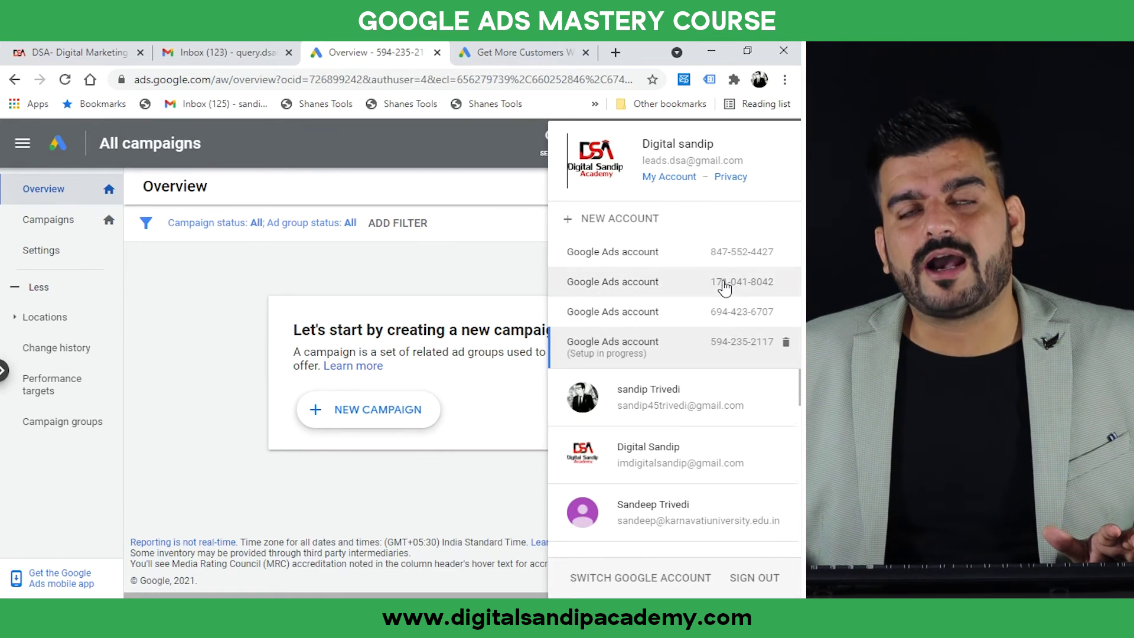
{"action": "left_click", "coordinate": [390, 289]}
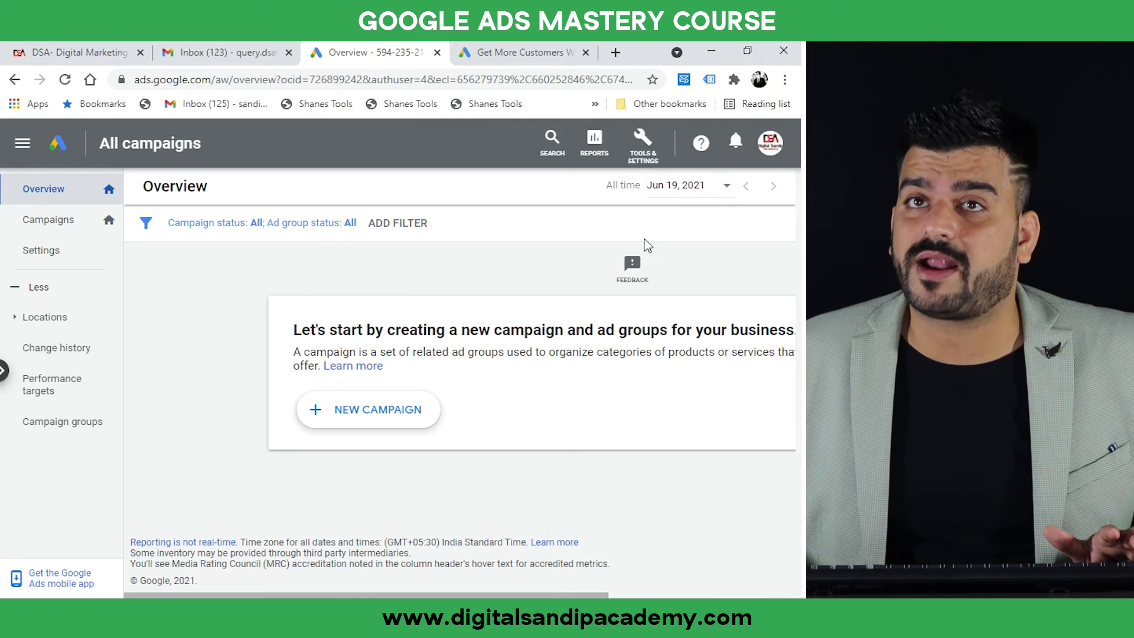
{"action": "left_click", "coordinate": [771, 143]}
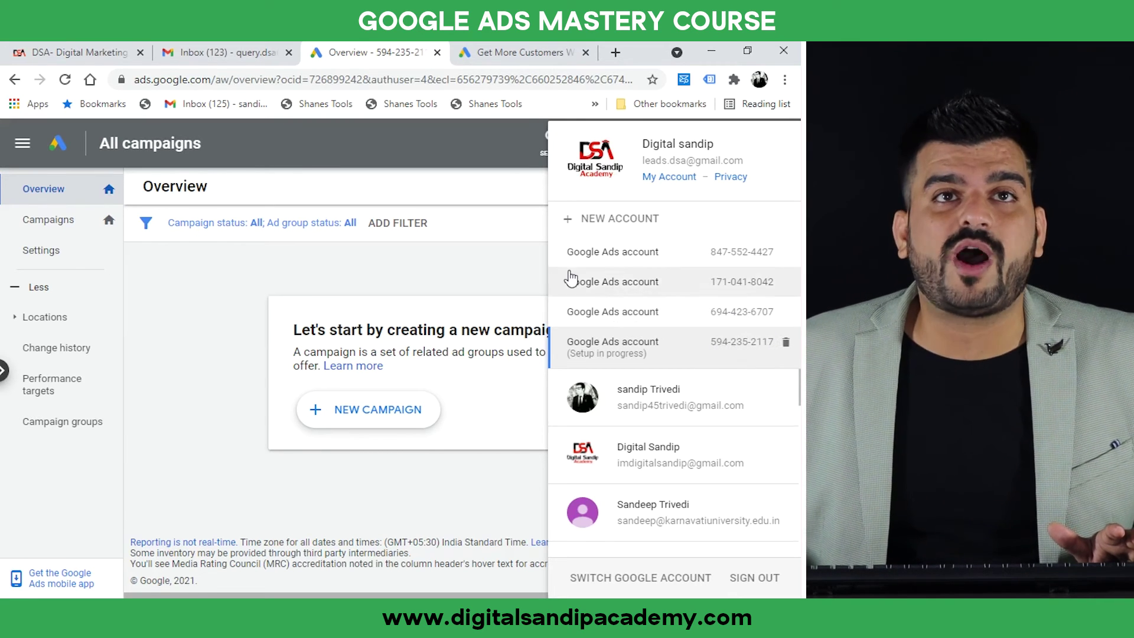
{"action": "left_click", "coordinate": [261, 265]}
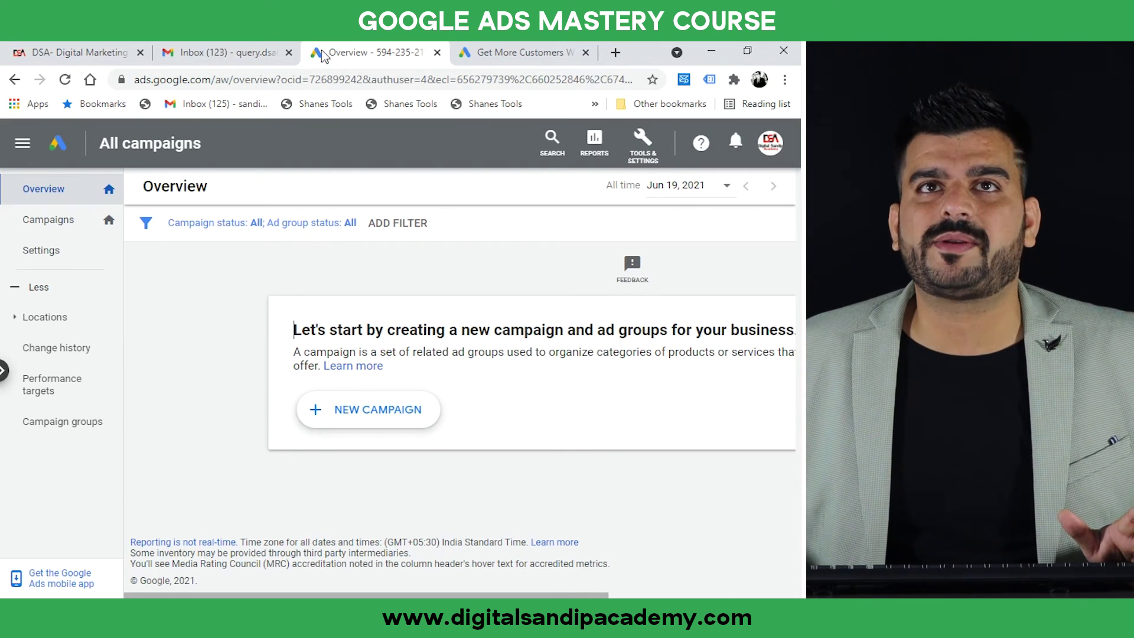
Close the Google Ads browser tabs and open the Google homepage in a new tab
{"action": "left_click", "coordinate": [437, 55]}
{"action": "left_click", "coordinate": [438, 55]}
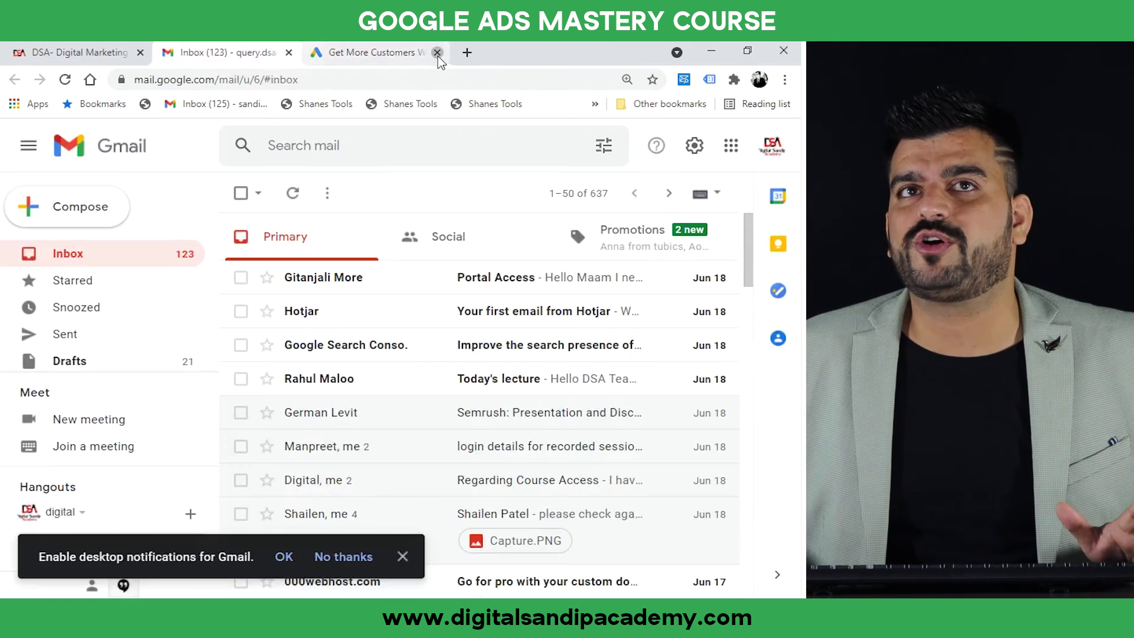
{"action": "left_click", "coordinate": [397, 53]}
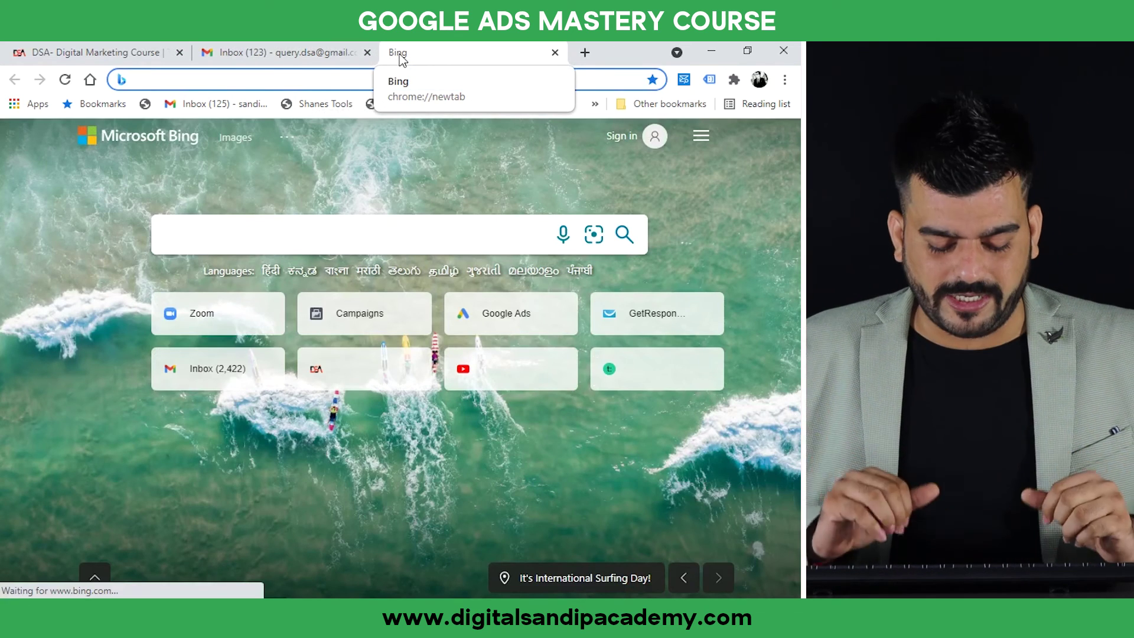
{"action": "type", "text": "go"}
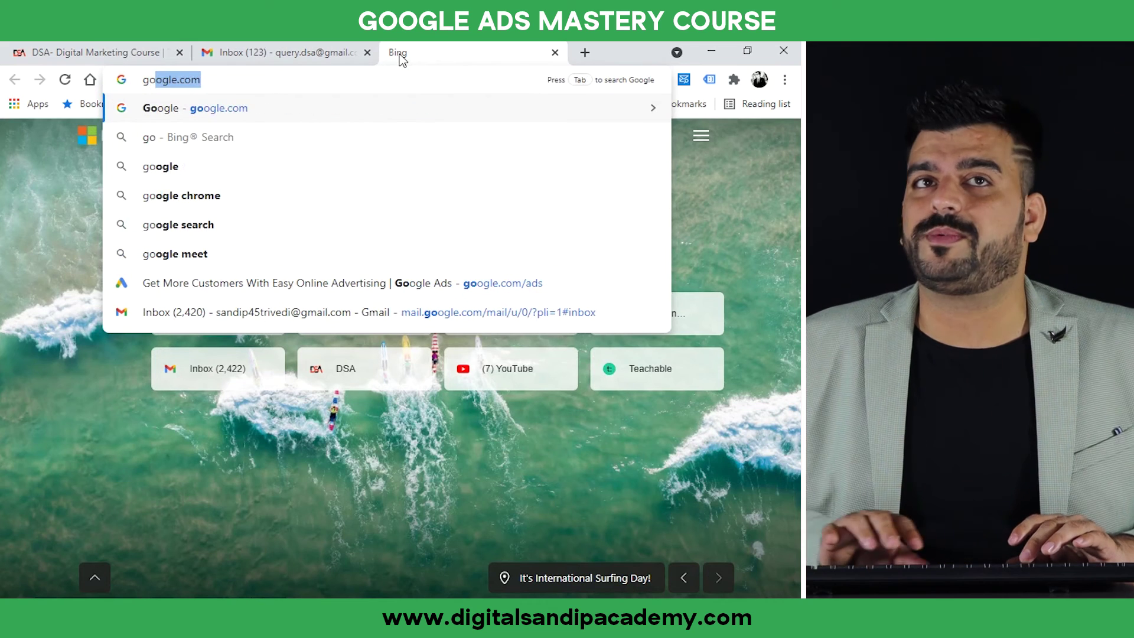
{"action": "key", "text": "Return"}
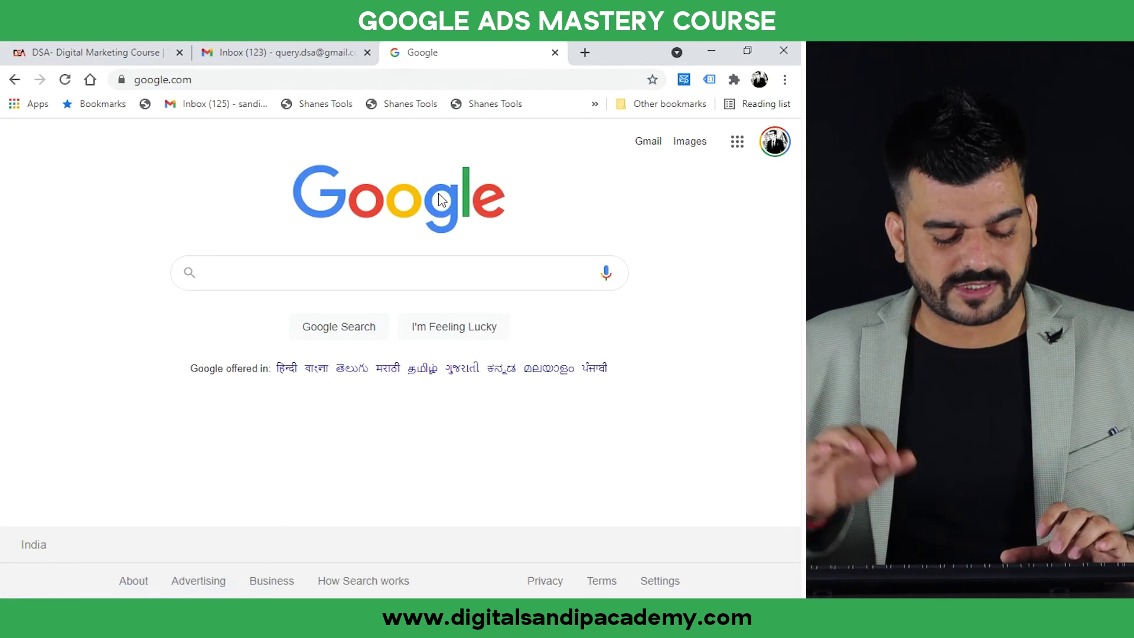
Search for "google aads" and open the official Google Ads India site from the results
{"action": "type", "text": "google aads"}
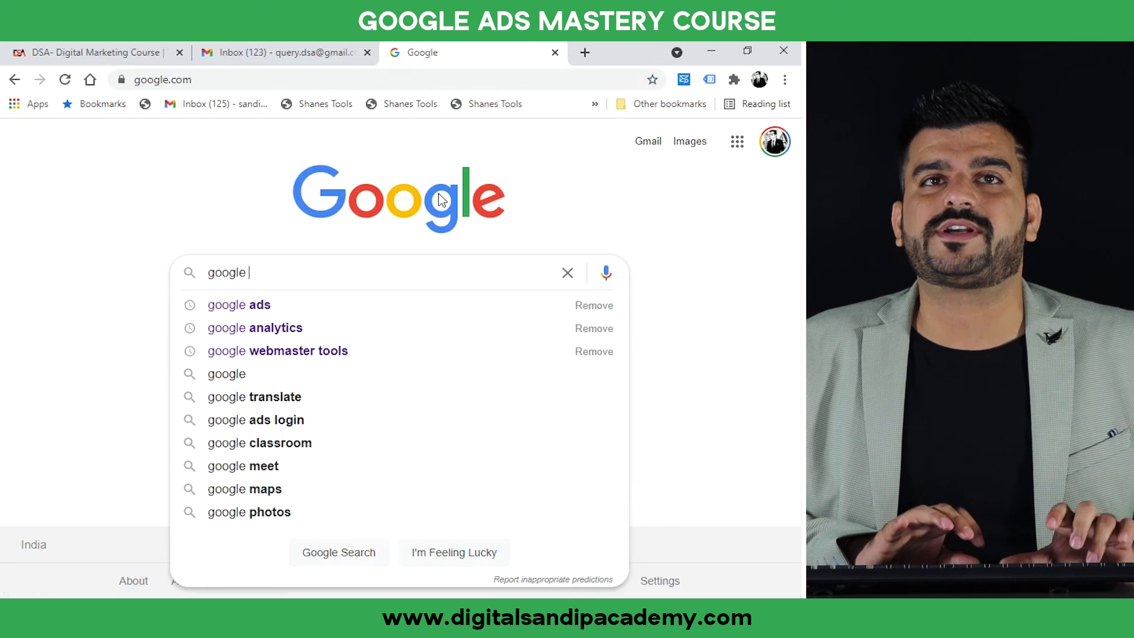
{"action": "key", "text": "Return"}
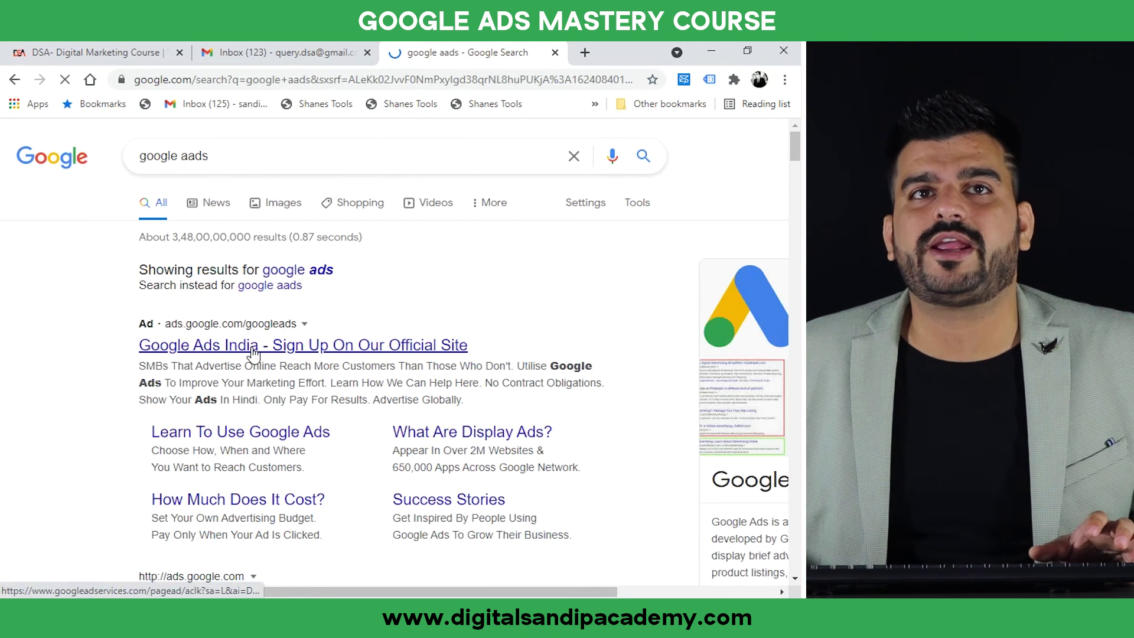
{"action": "left_click", "coordinate": [253, 348]}
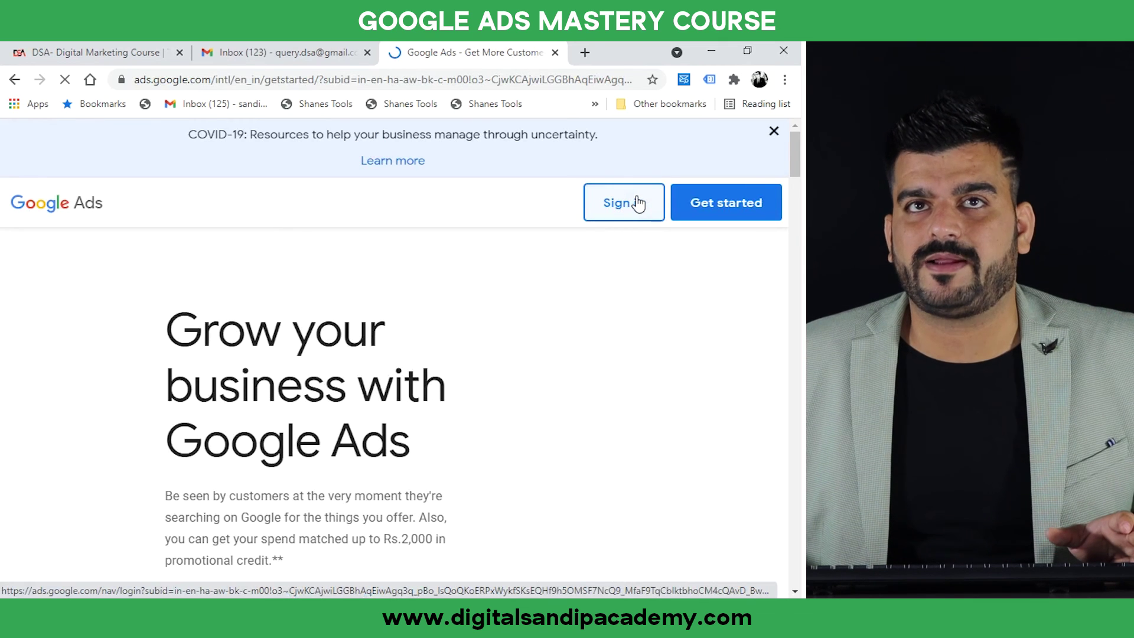
Sign in to Google Ads and open the first account in the account selection list
{"action": "left_click", "coordinate": [638, 203]}
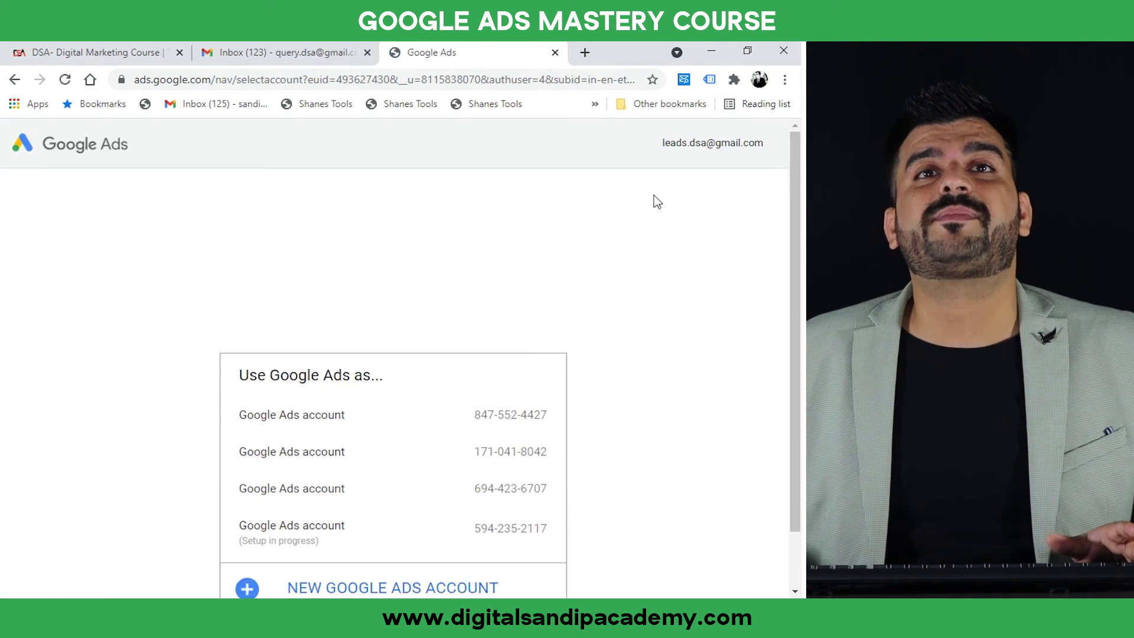
{"action": "scroll", "coordinate": [657, 202], "scroll_direction": "down", "scroll_amount": 2}
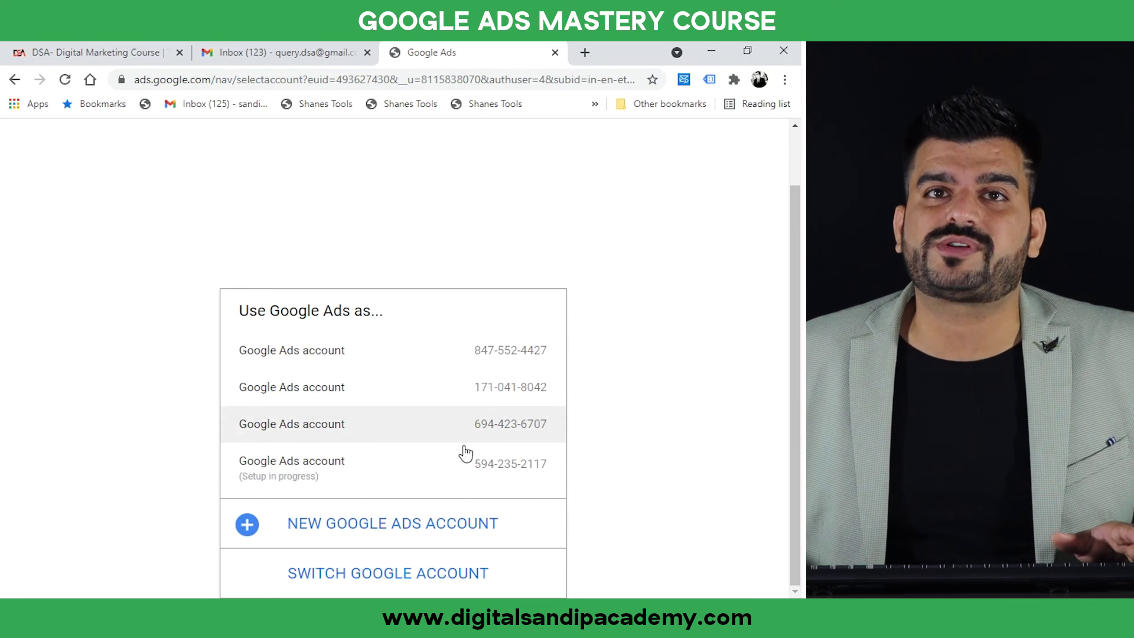
{"action": "left_click", "coordinate": [516, 360]}
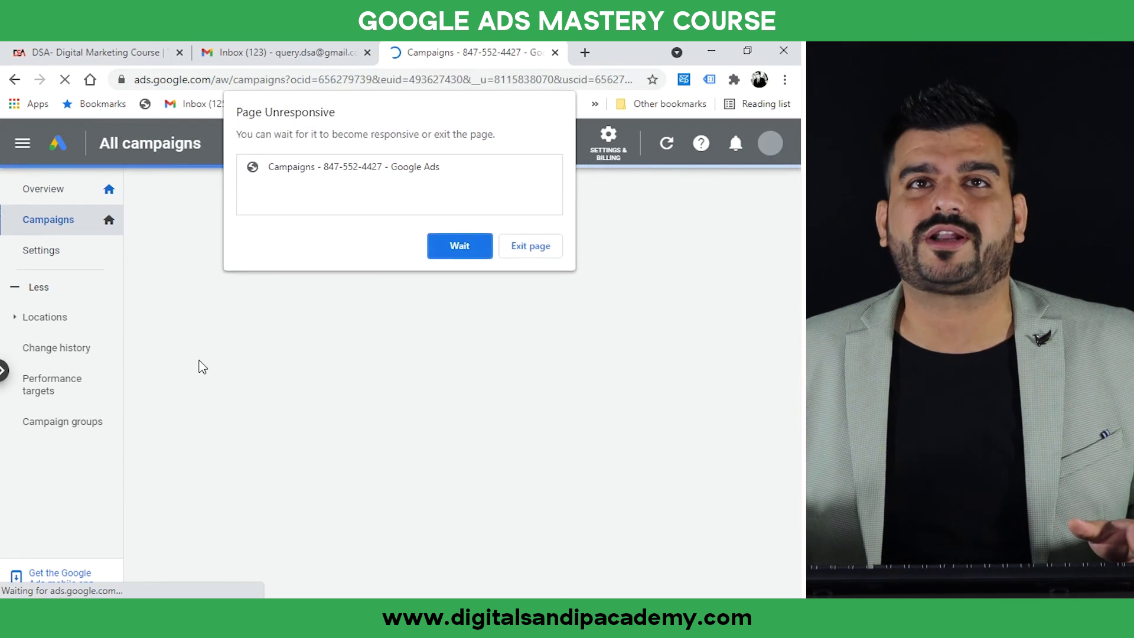
{"action": "left_click", "coordinate": [478, 252]}
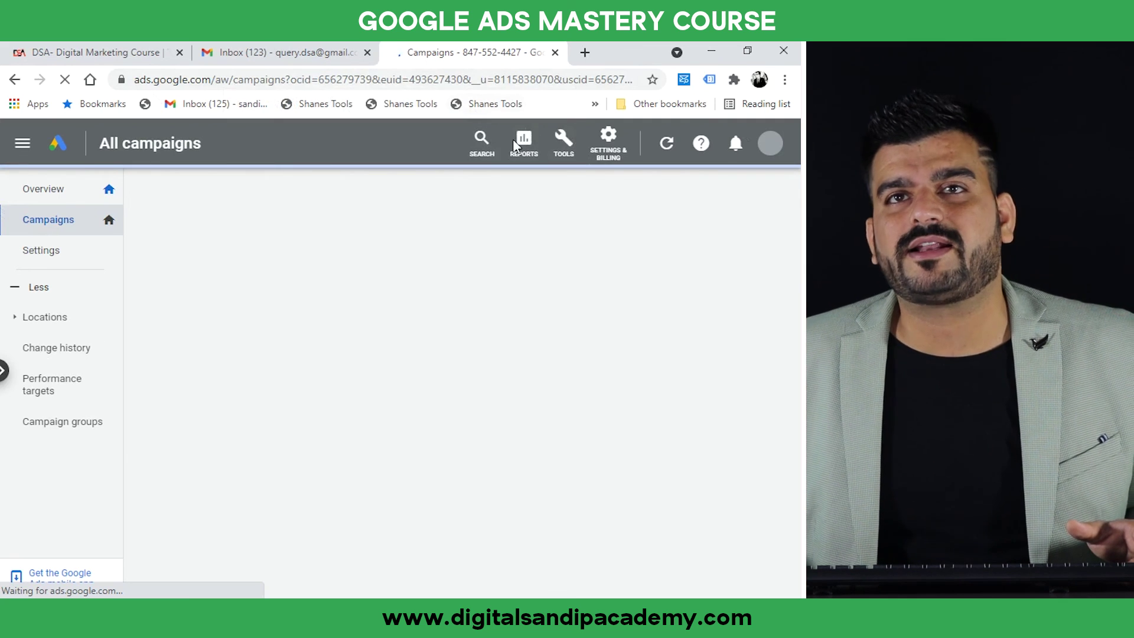